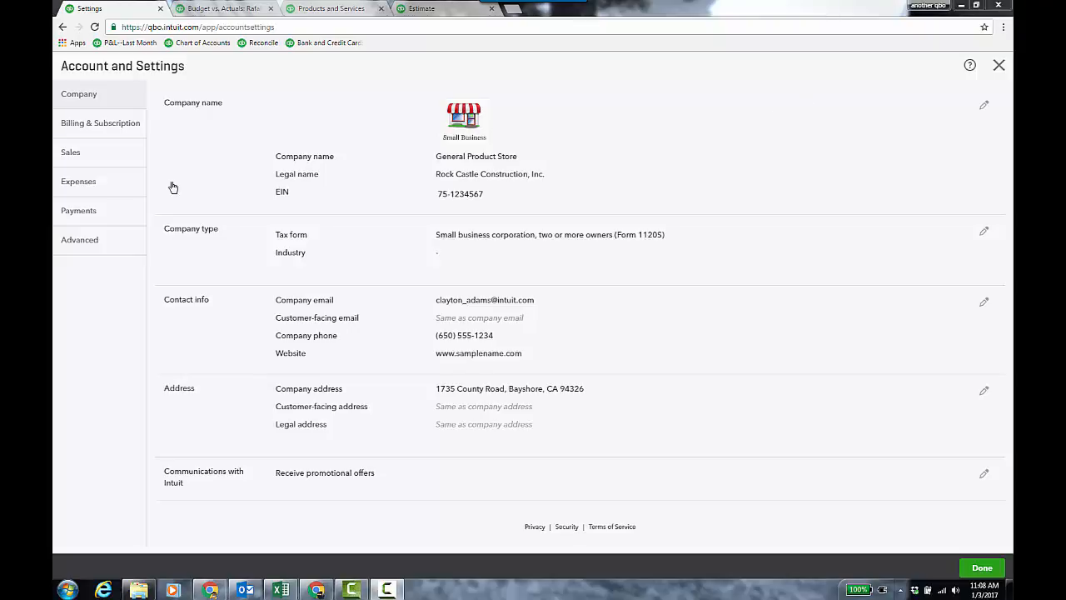
# - Review the Expenses and Advanced company settings for billable expenses, automation and time tracking options without saving changes
pyautogui.click(78, 181)
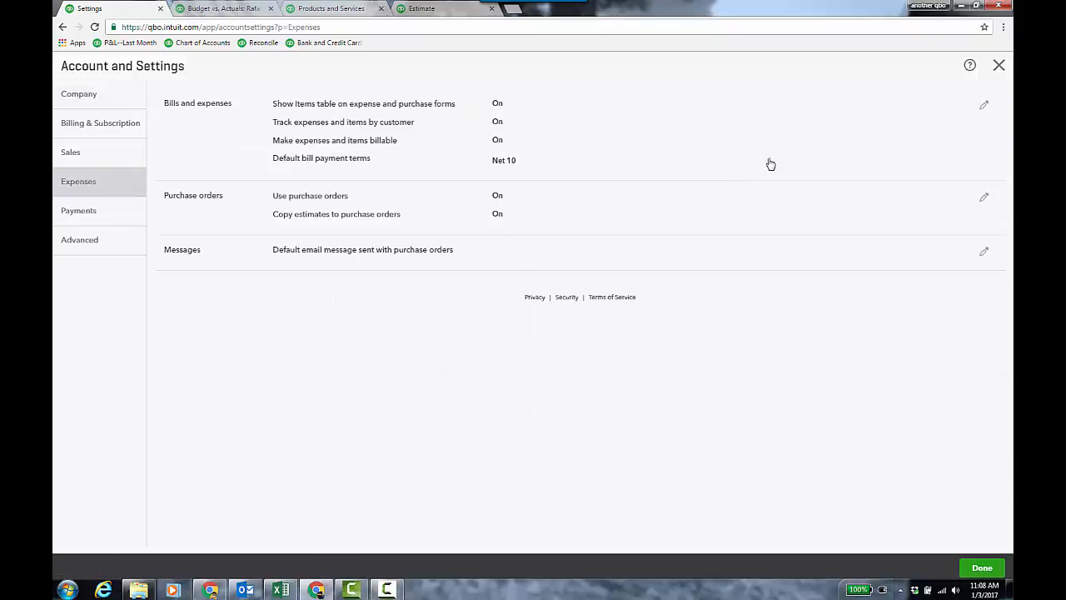
pyautogui.click(665, 130)
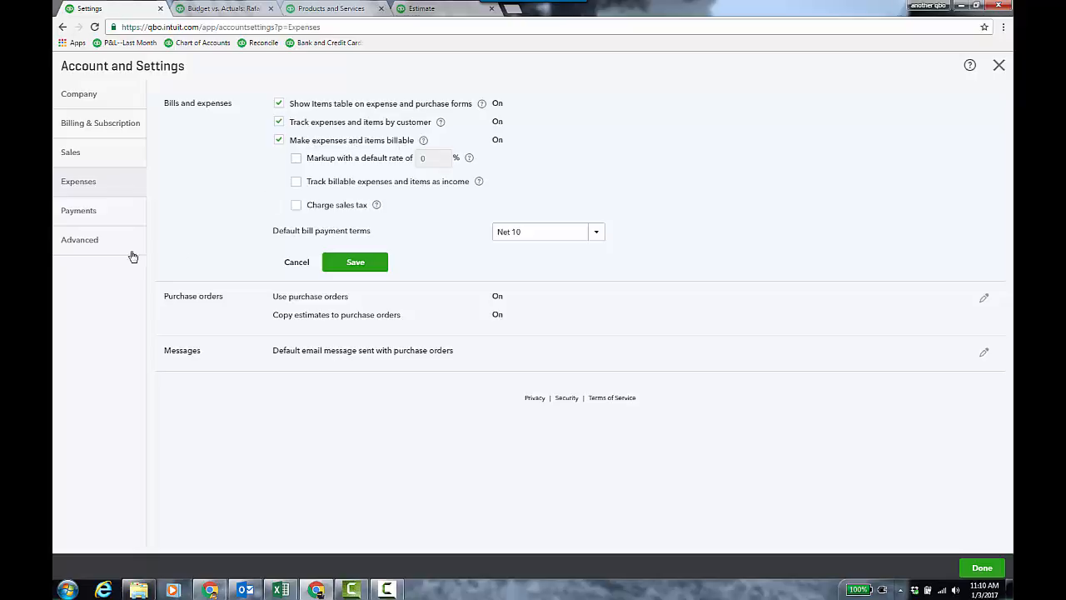
pyautogui.click(93, 243)
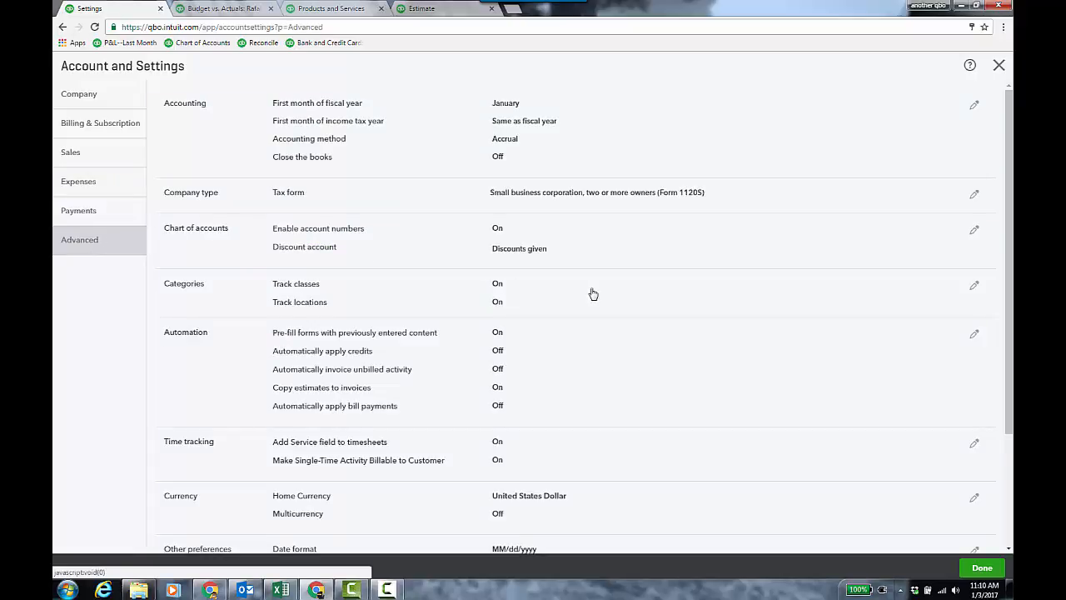
pyautogui.scroll(-2, 625, 276)
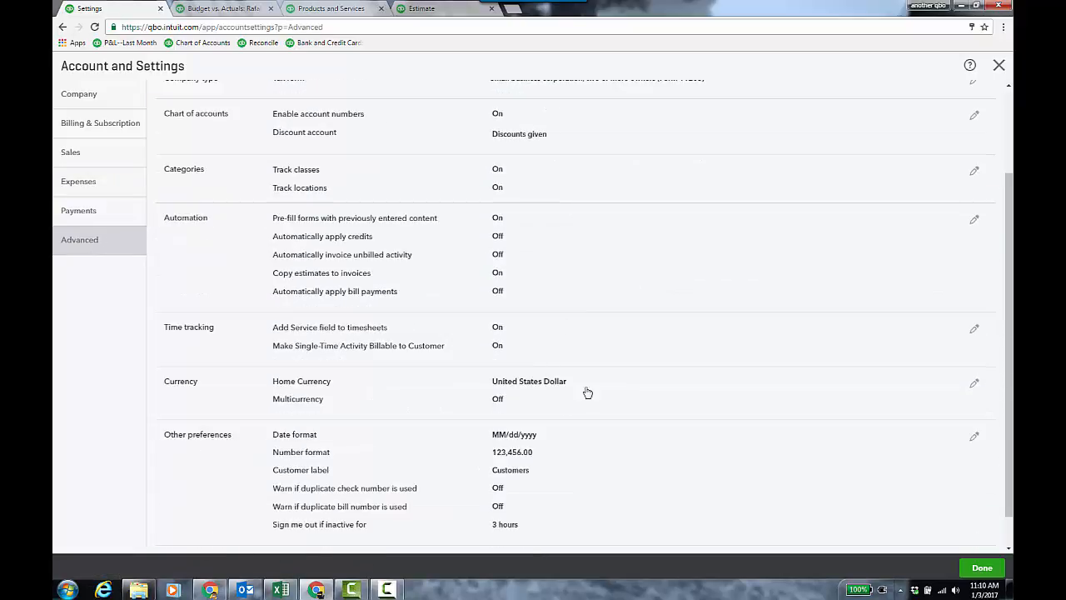
pyautogui.click(616, 342)
pyautogui.scroll(-2, 671, 301)
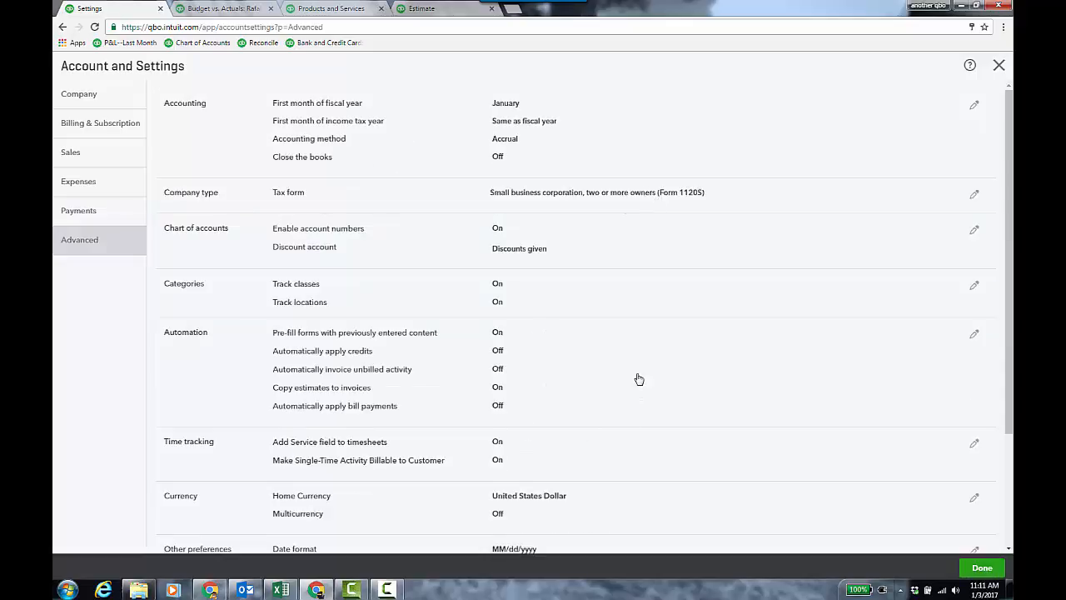
pyautogui.click(638, 376)
pyautogui.scroll(-1, 616, 322)
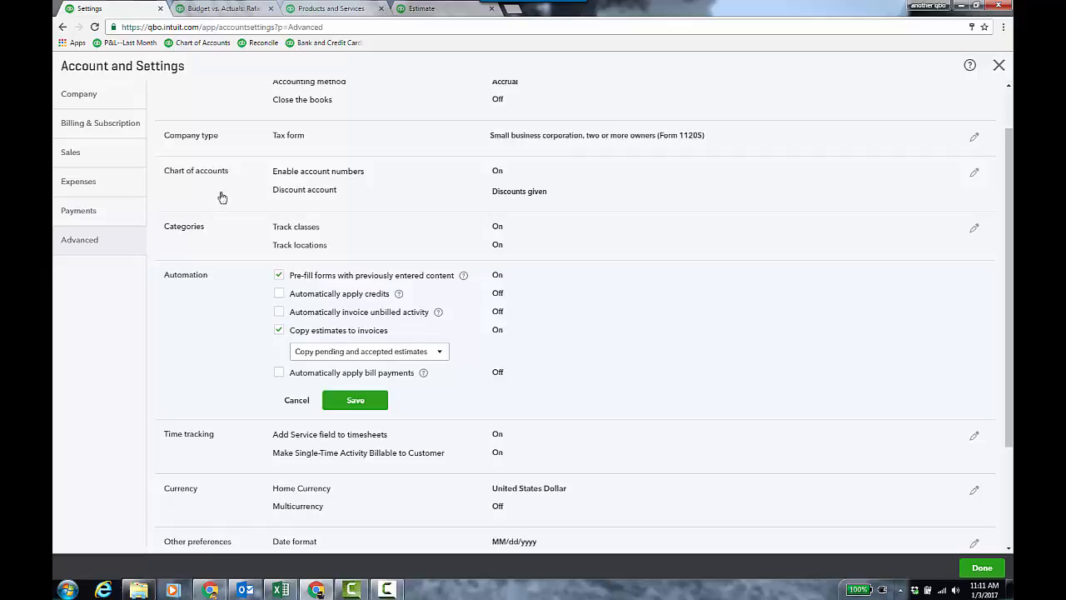
pyautogui.click(117, 188)
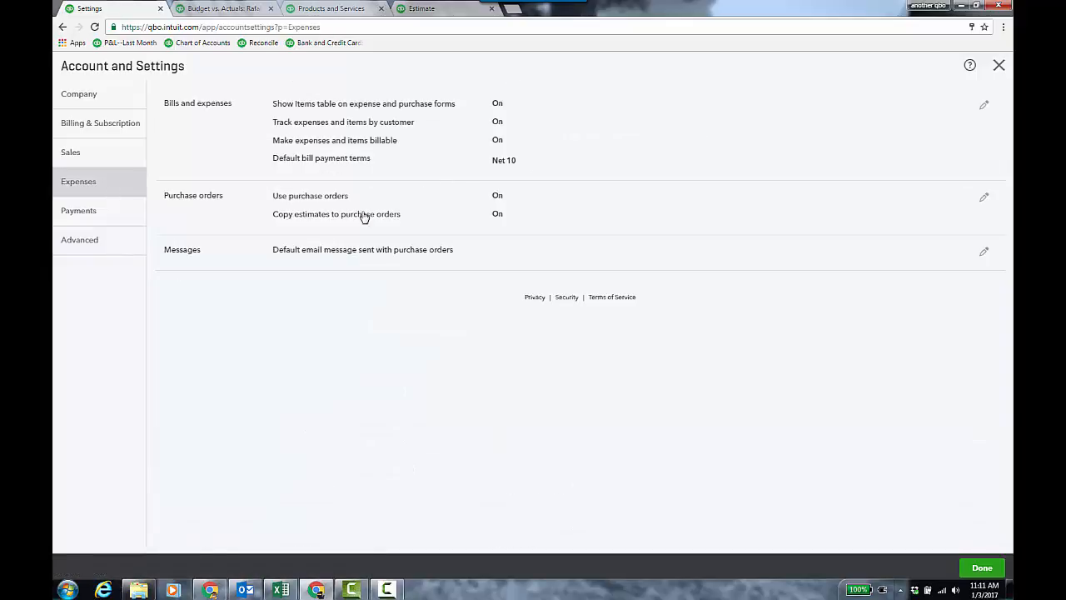
pyautogui.click(558, 225)
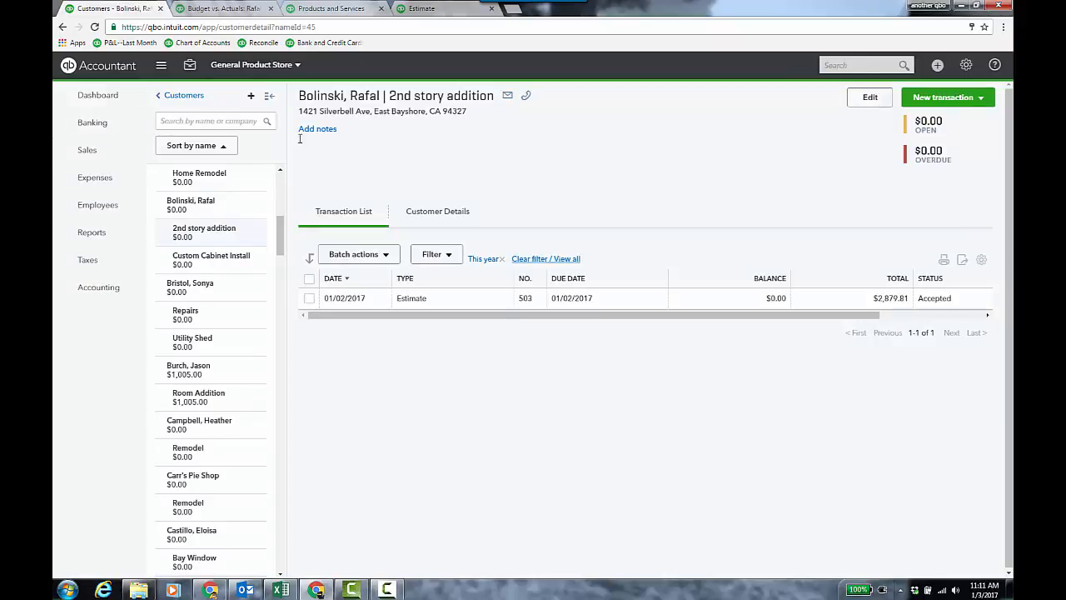
# - Search the customer list for the Custom Cabinet Install sub-customer and review its customer information without saving
pyautogui.click(86, 149)
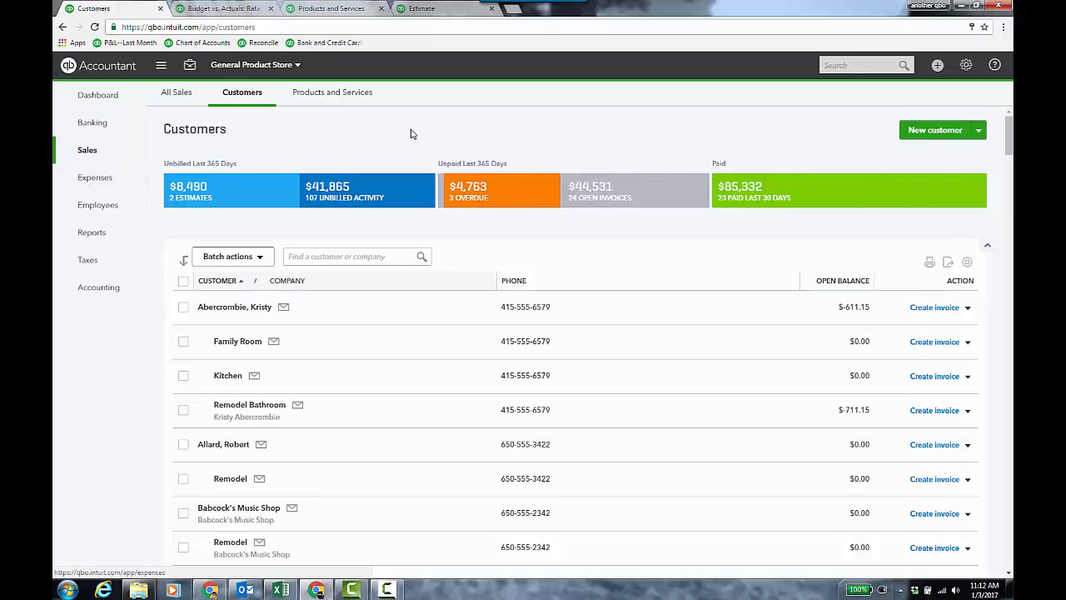
pyautogui.click(325, 257)
pyautogui.write('raf')
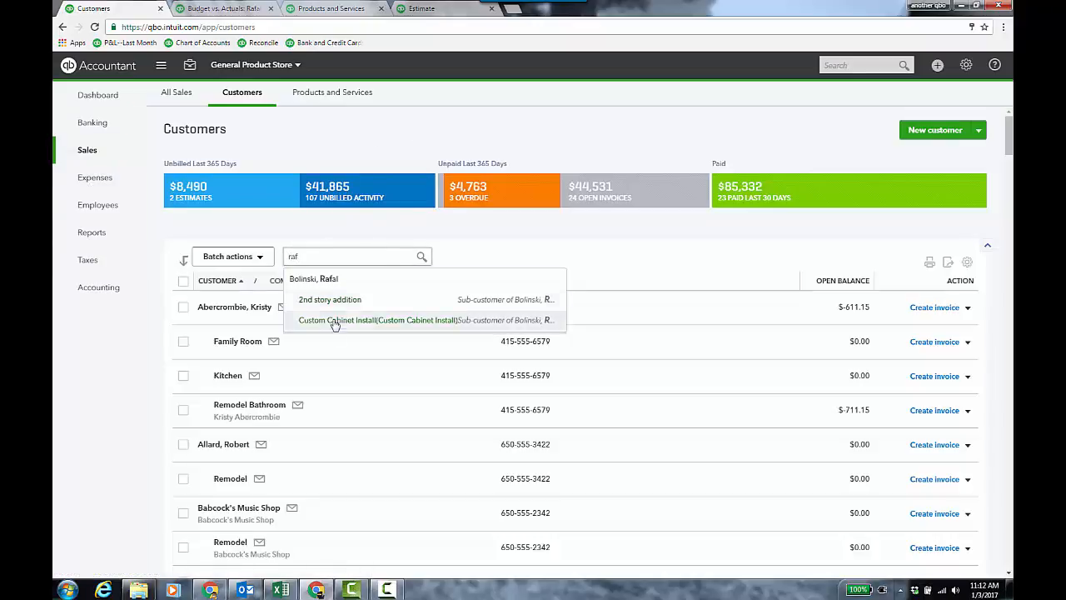
pyautogui.click(384, 324)
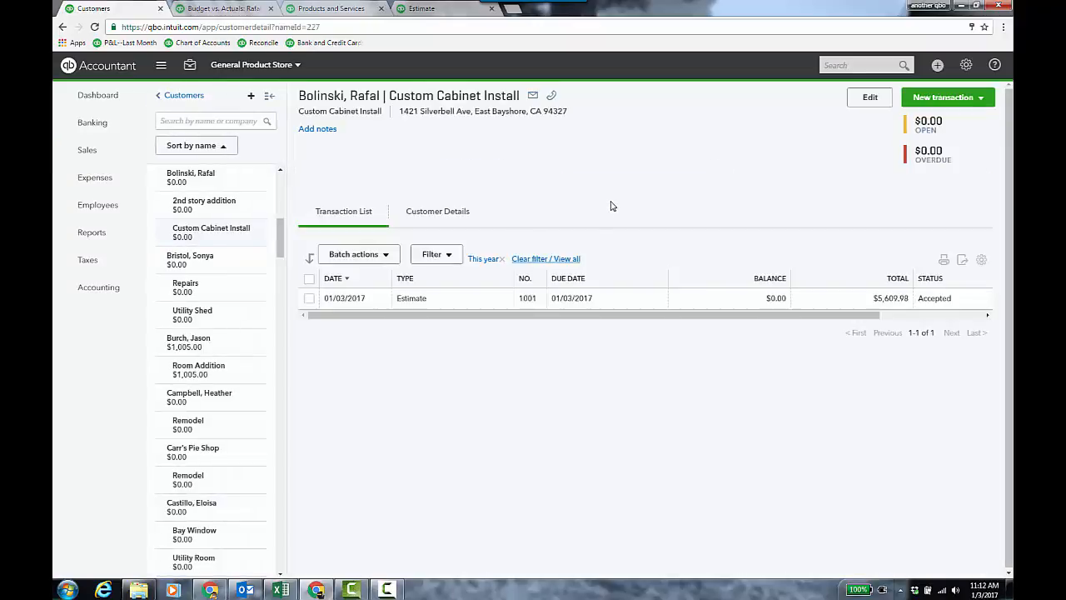
pyautogui.click(871, 97)
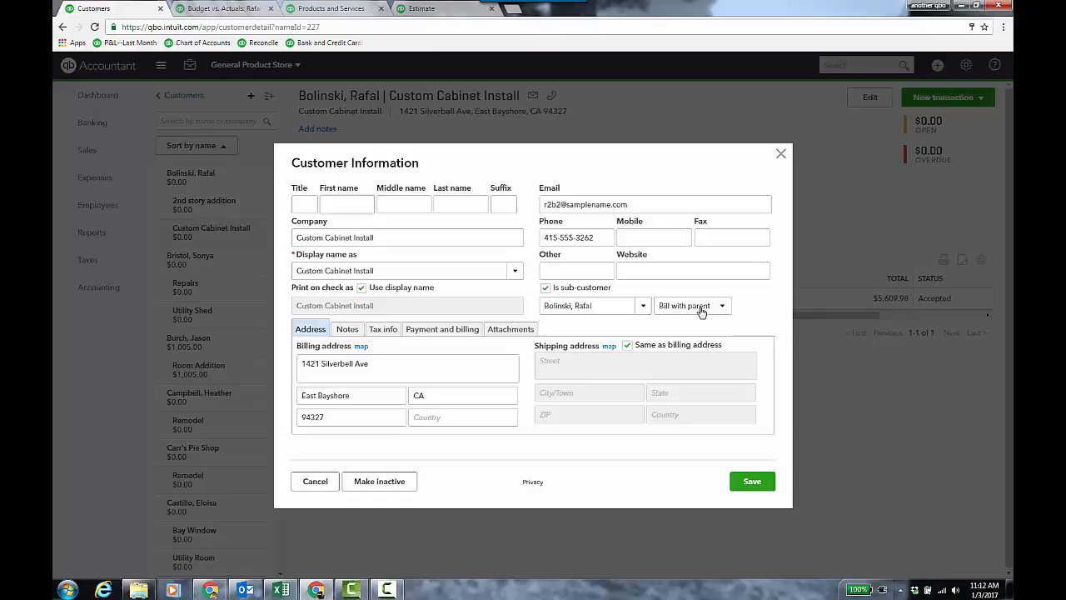
pyautogui.click(315, 482)
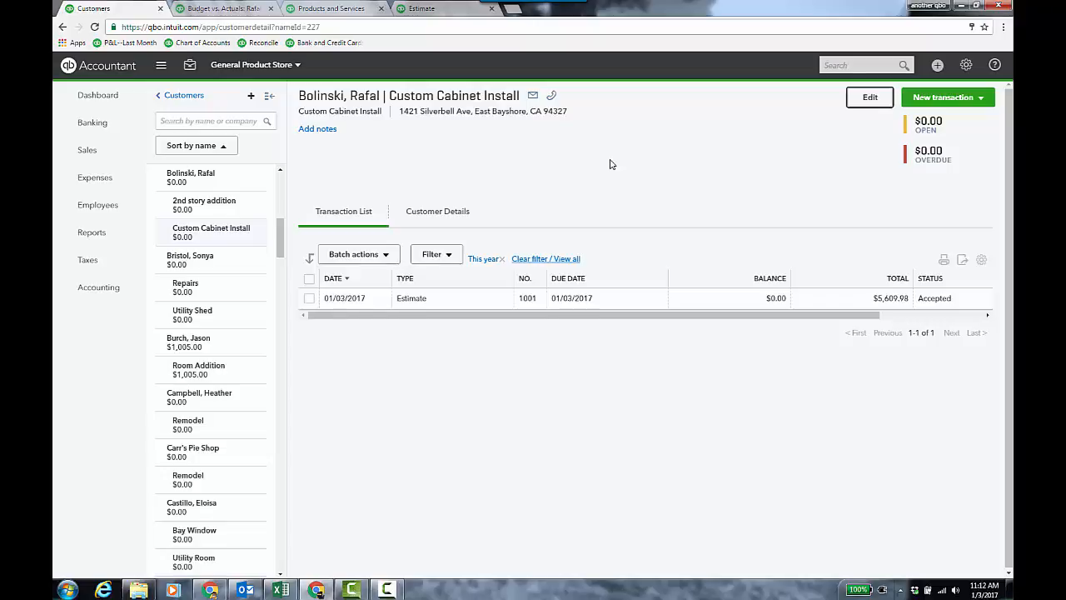
# - Open the job's estimate 1001 and review the Cabinets - Custom product's sales price and cost details
pyautogui.click(490, 304)
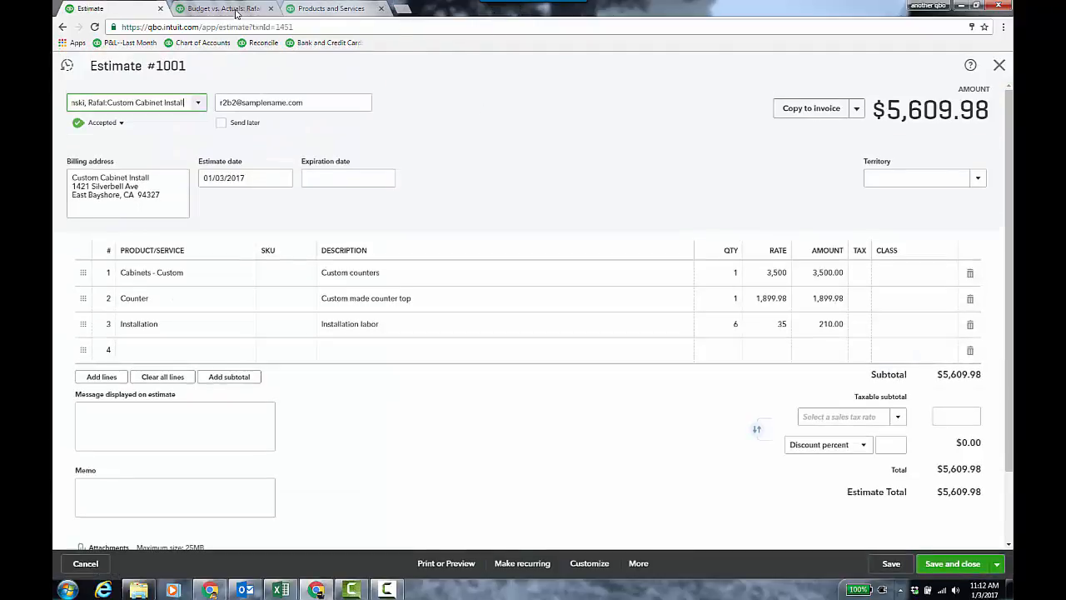
pyautogui.click(513, 118)
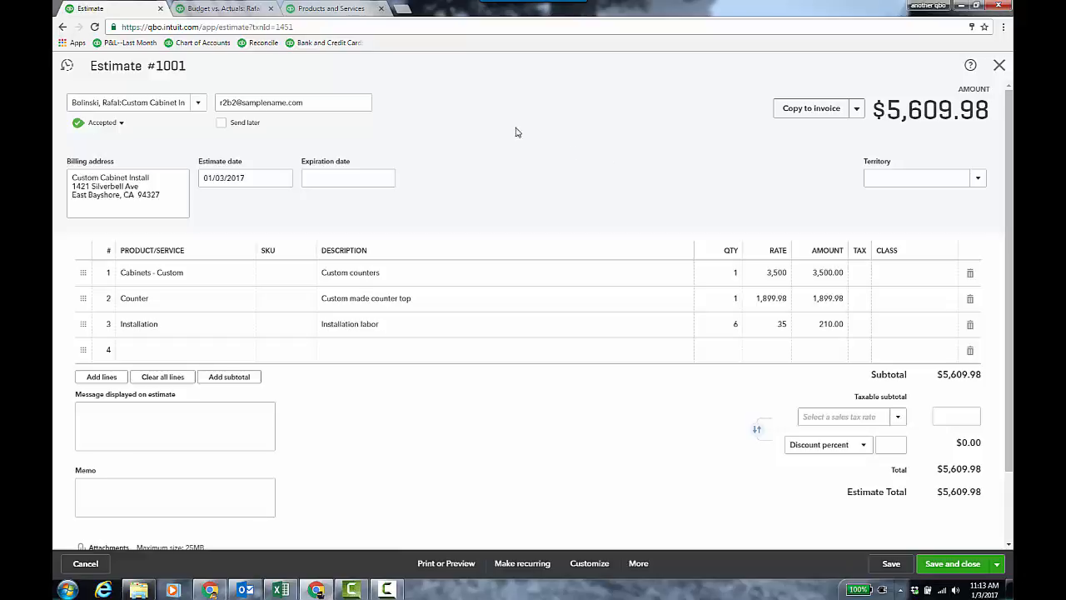
pyautogui.click(340, 10)
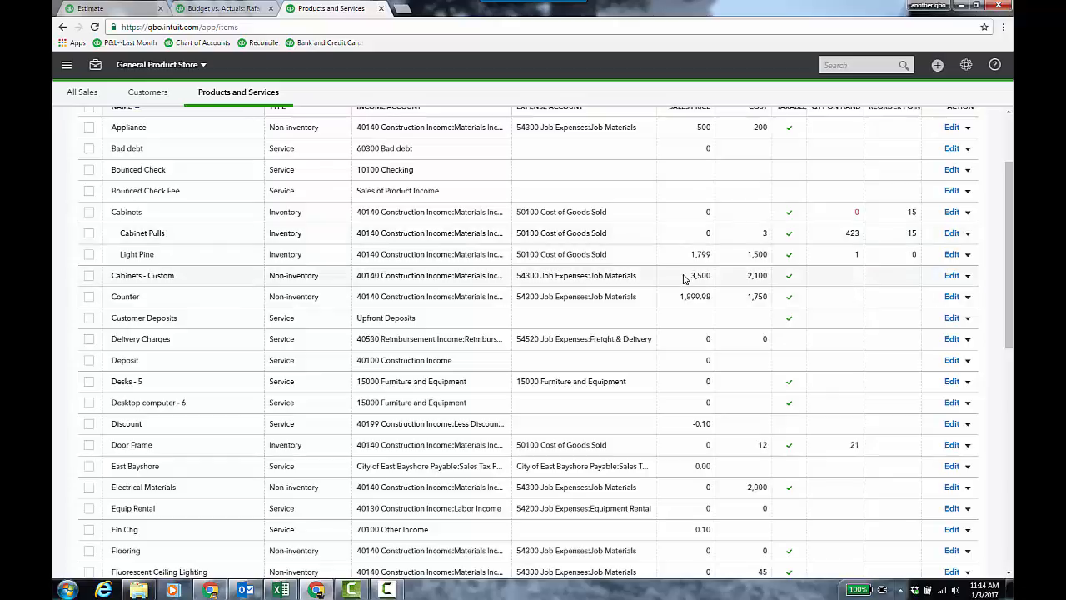
pyautogui.click(951, 276)
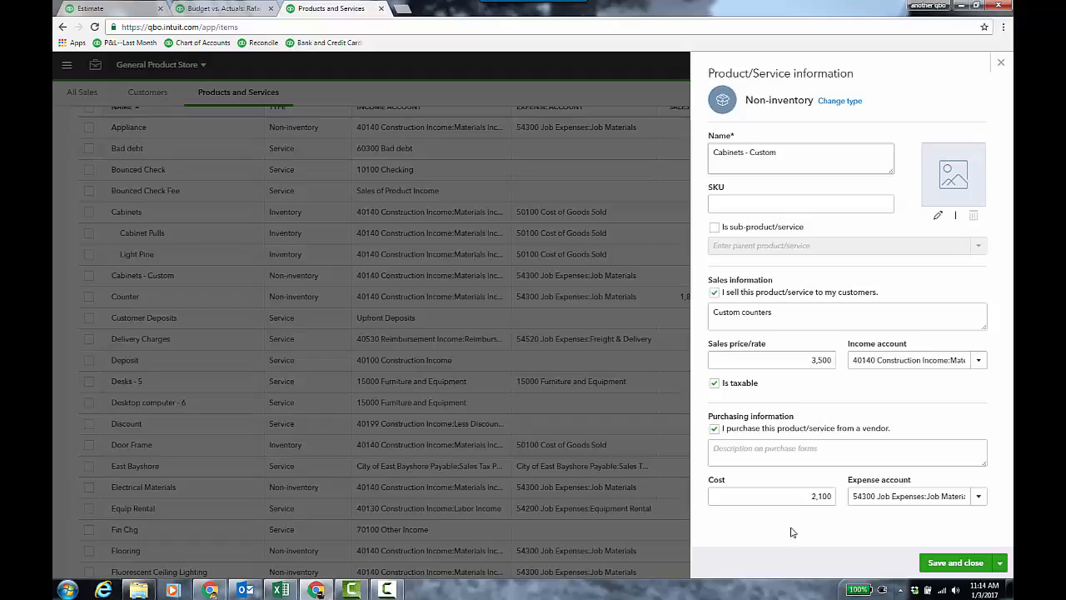
pyautogui.click(1001, 67)
# - Open the Budgeting tool and scroll through the Custom Cabinet Install budget's income and job expense amounts
pyautogui.click(218, 9)
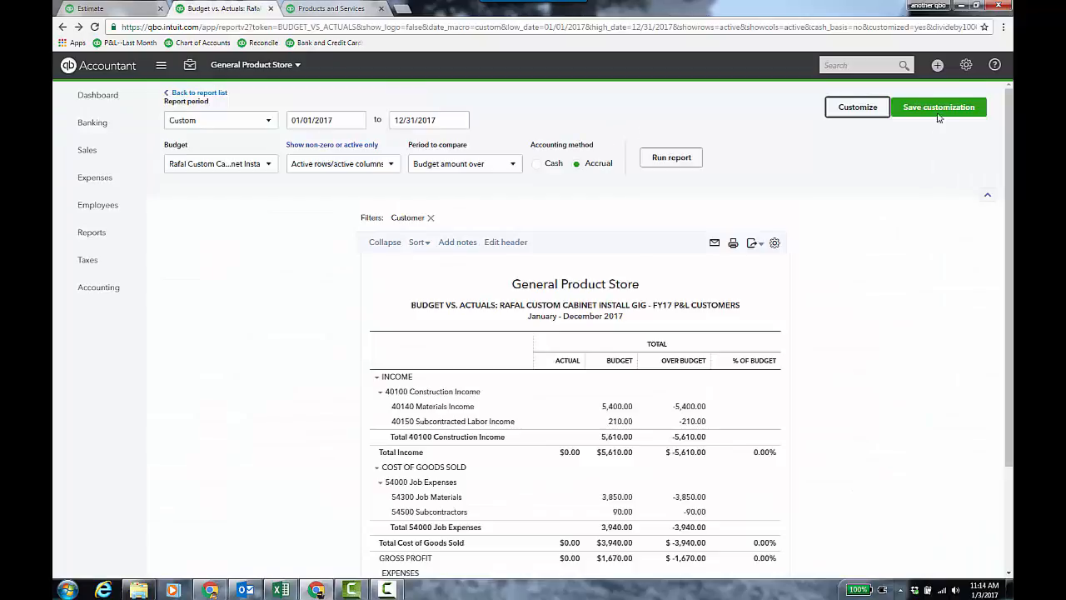
pyautogui.click(966, 67)
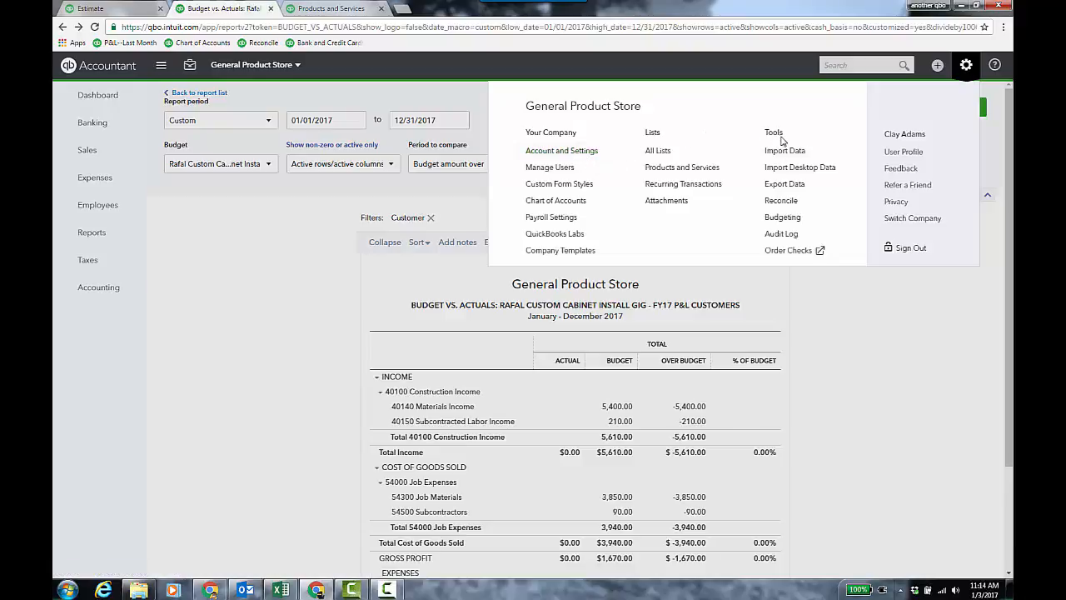
pyautogui.click(787, 218)
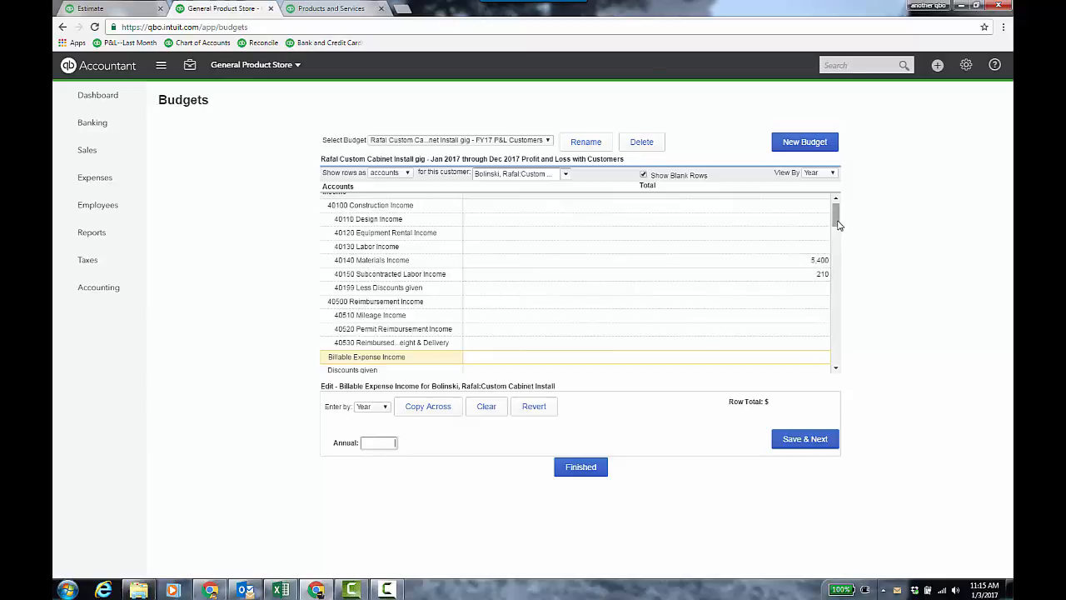
pyautogui.moveTo(838, 224); pyautogui.dragTo(841, 264)
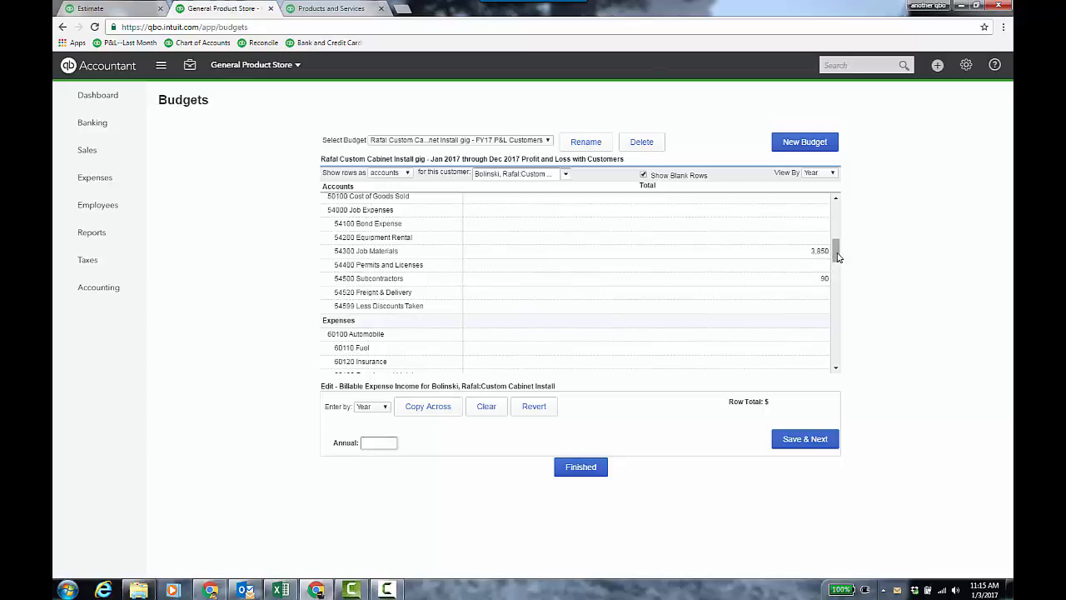
pyautogui.moveTo(837, 257); pyautogui.dragTo(838, 218)
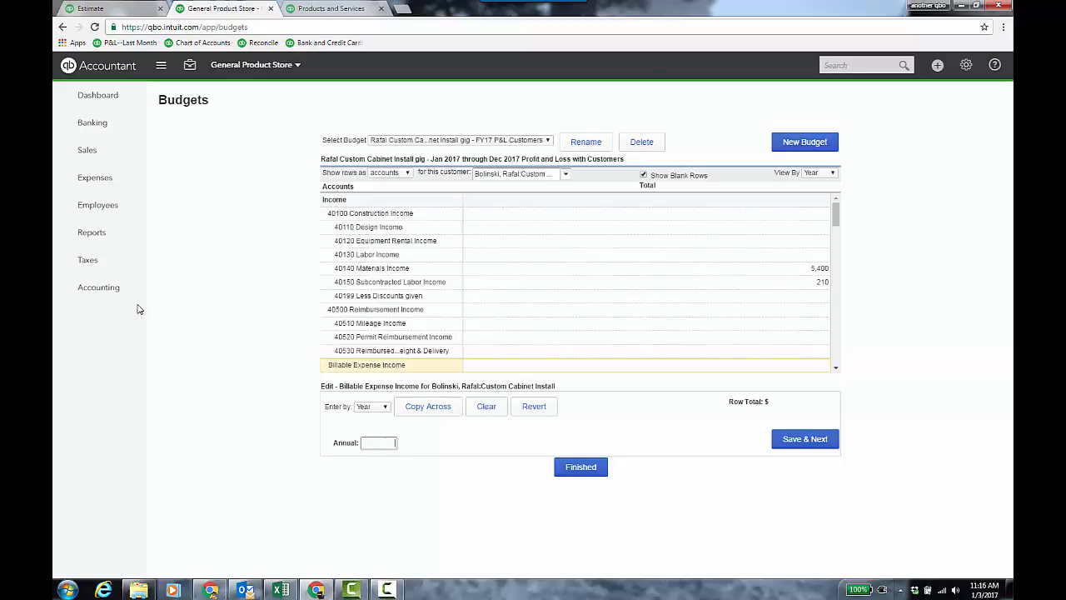
# - Run the Budget vs. Actuals report from the Business Overview reports list
pyautogui.click(98, 233)
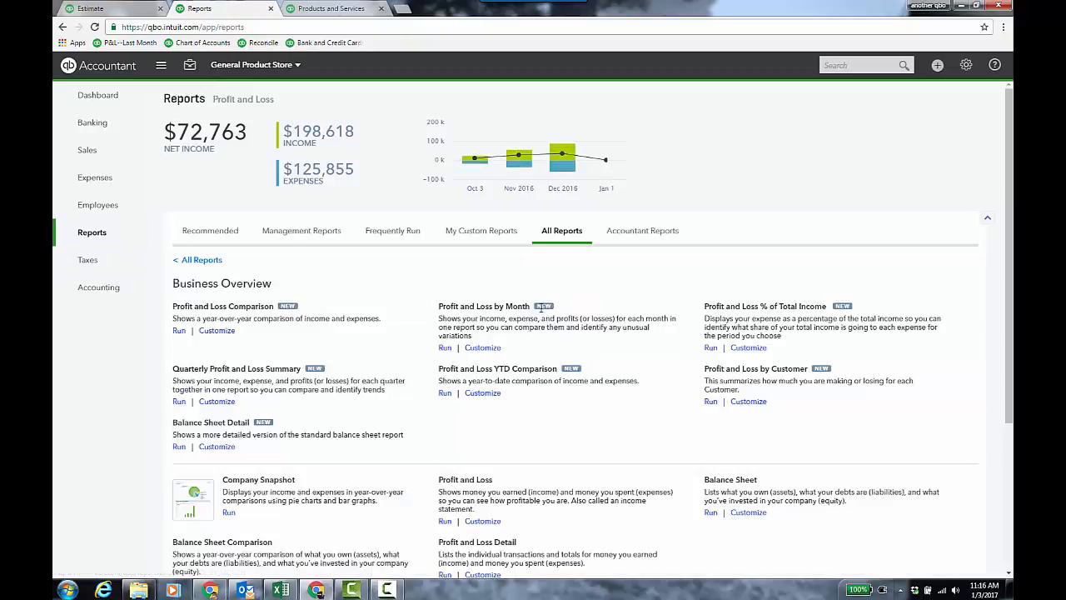
pyautogui.click(204, 260)
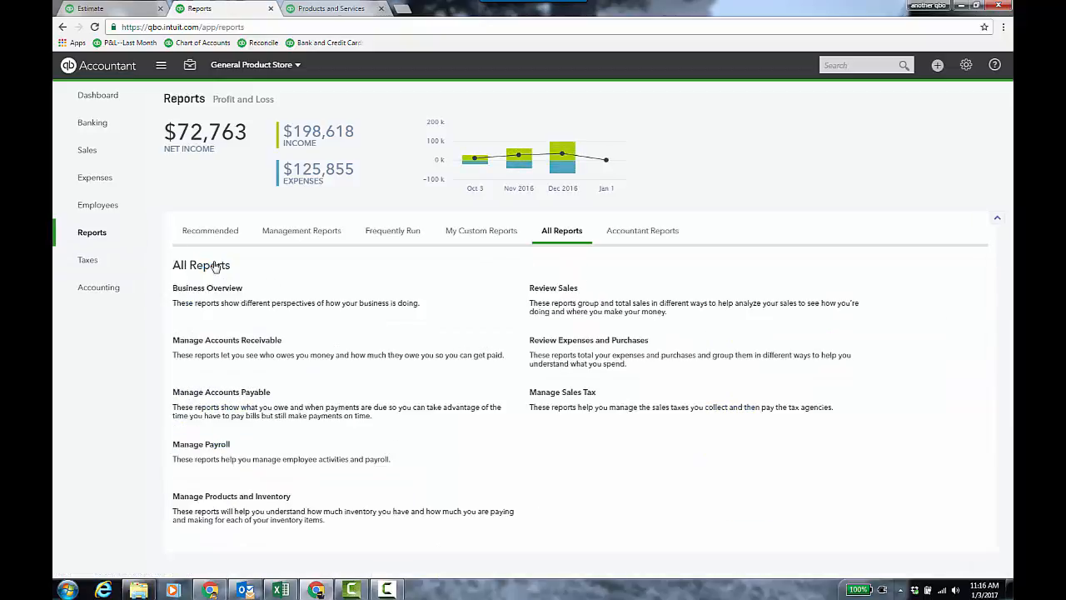
pyautogui.click(211, 291)
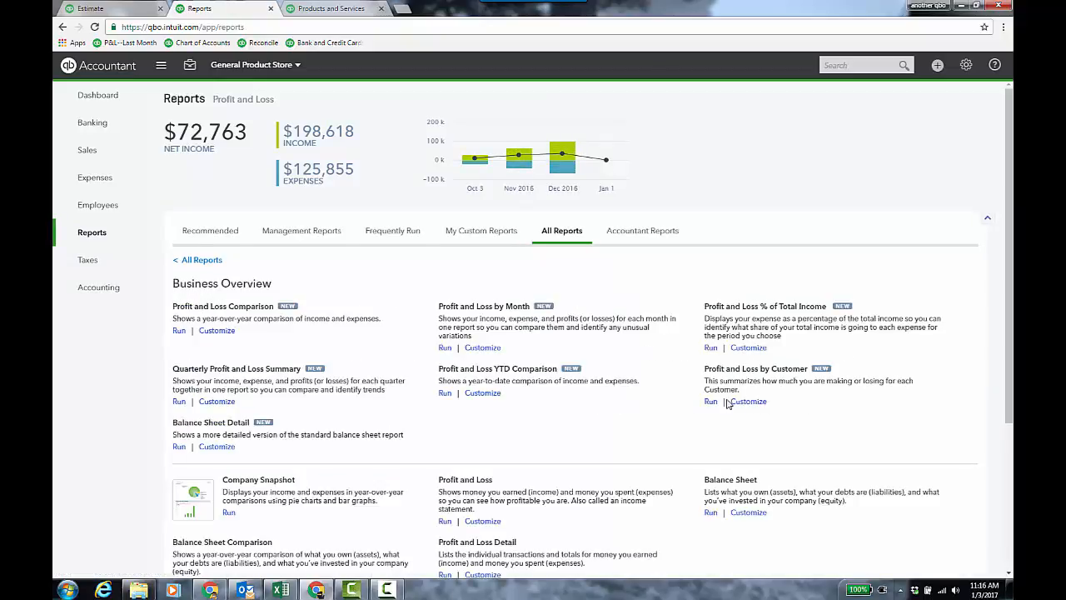
pyautogui.scroll(-3, 730, 405)
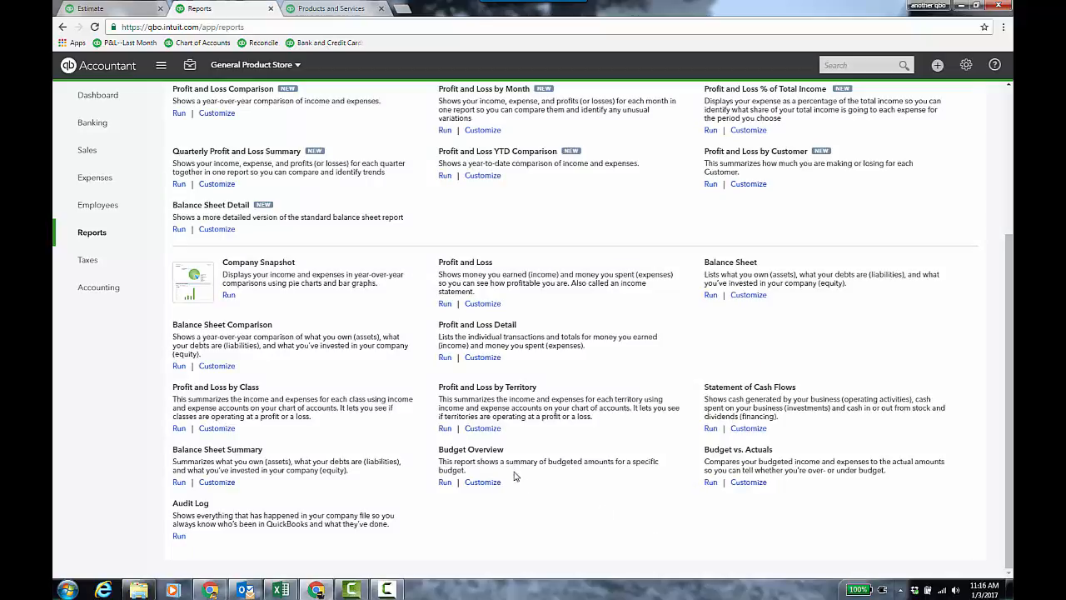
pyautogui.click(738, 449)
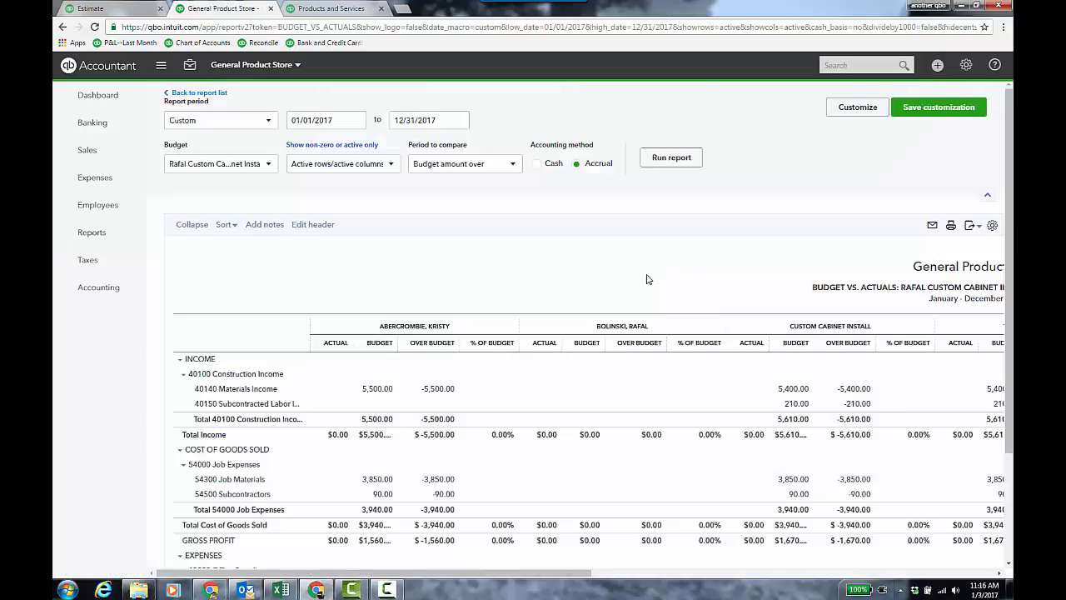
# - Open the report customization and enable the $ Remaining and % Remaining period comparison columns
pyautogui.click(853, 109)
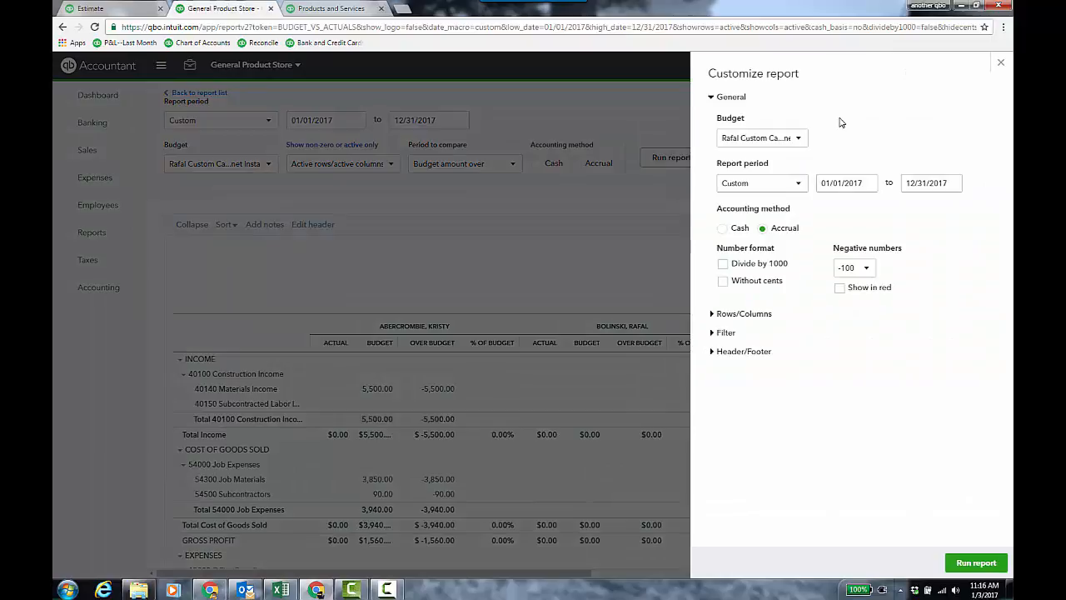
pyautogui.click(798, 184)
pyautogui.click(860, 136)
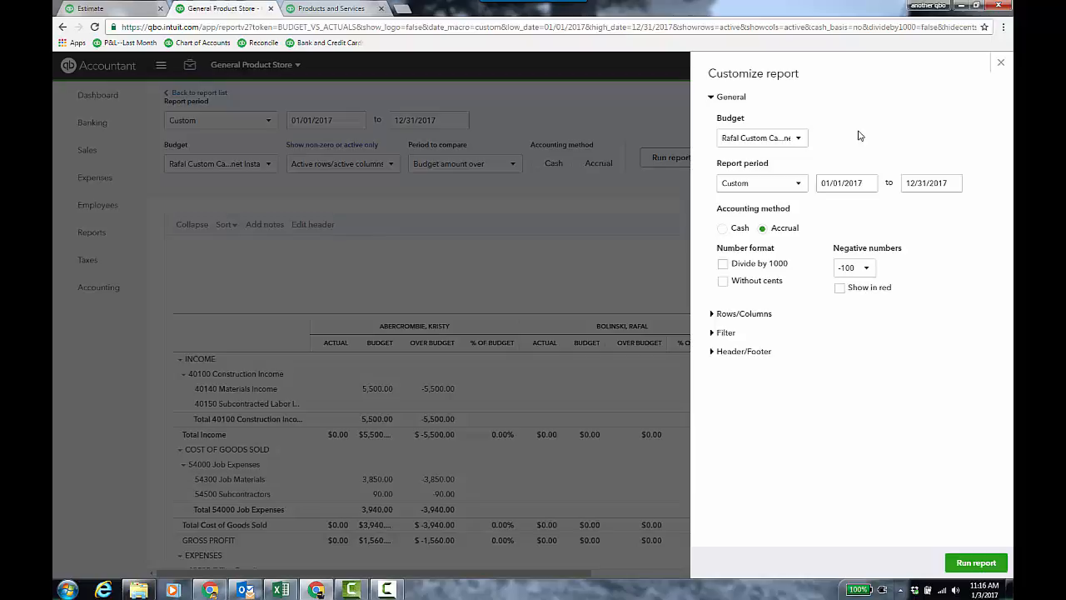
pyautogui.click(713, 97)
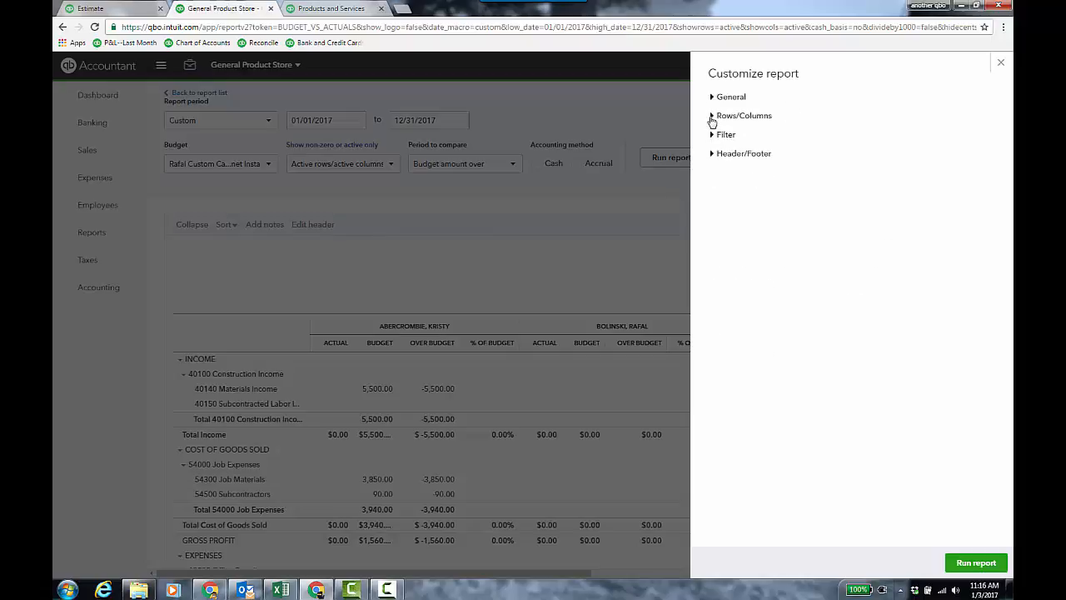
pyautogui.click(712, 117)
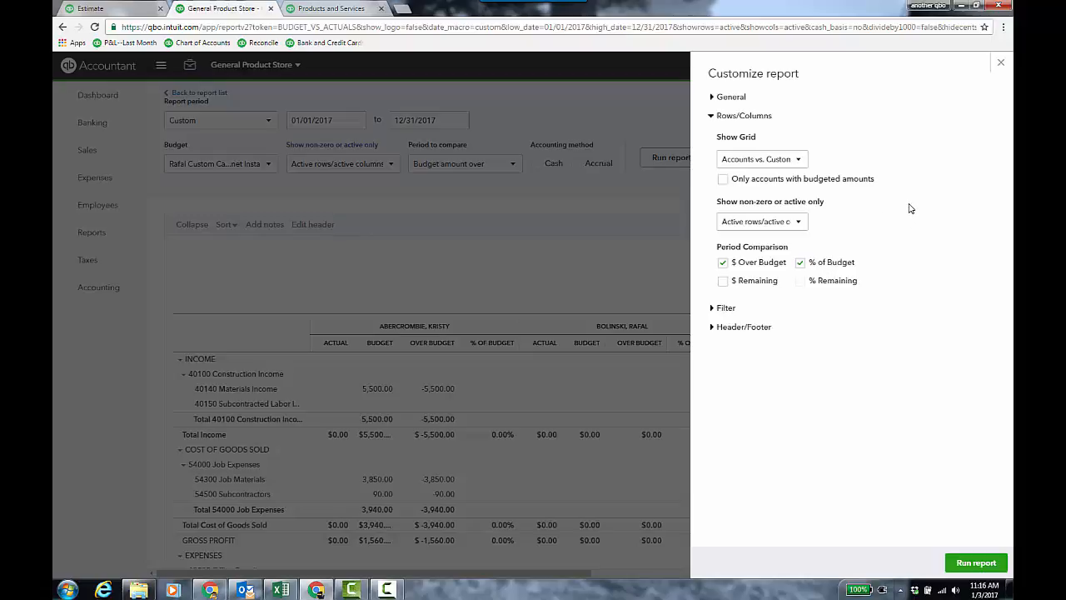
pyautogui.click(722, 280)
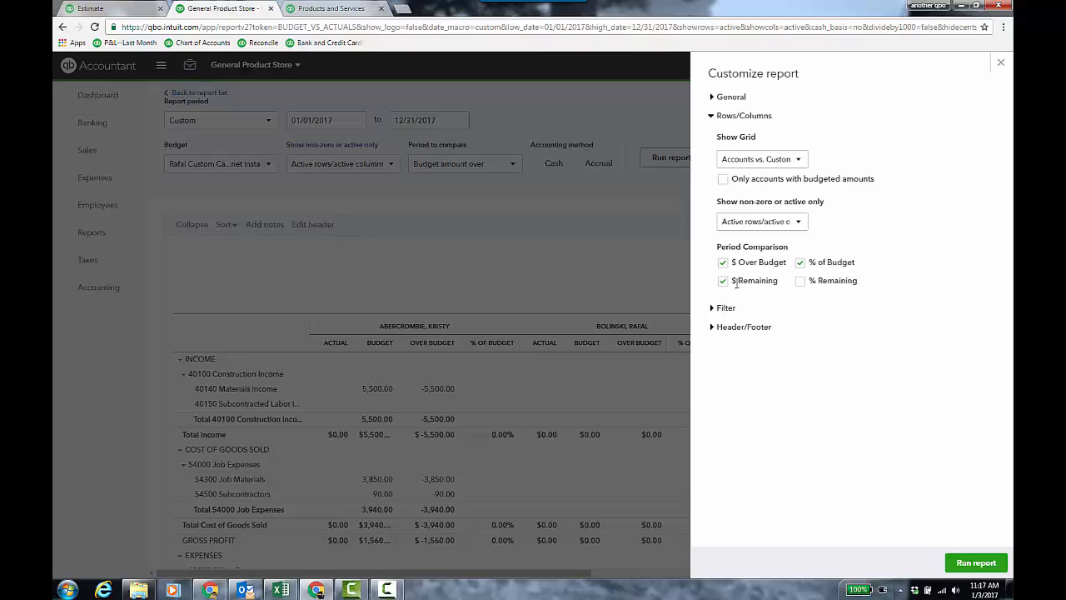
pyautogui.click(800, 280)
# - Set the report grid to show Accounts vs. Total
pyautogui.click(800, 163)
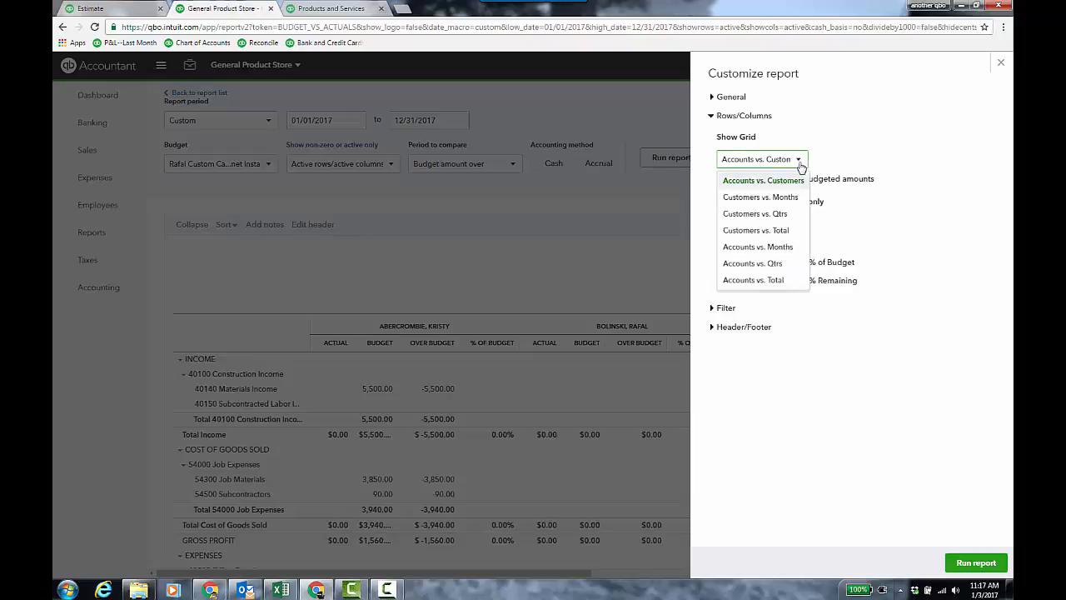
pyautogui.click(778, 280)
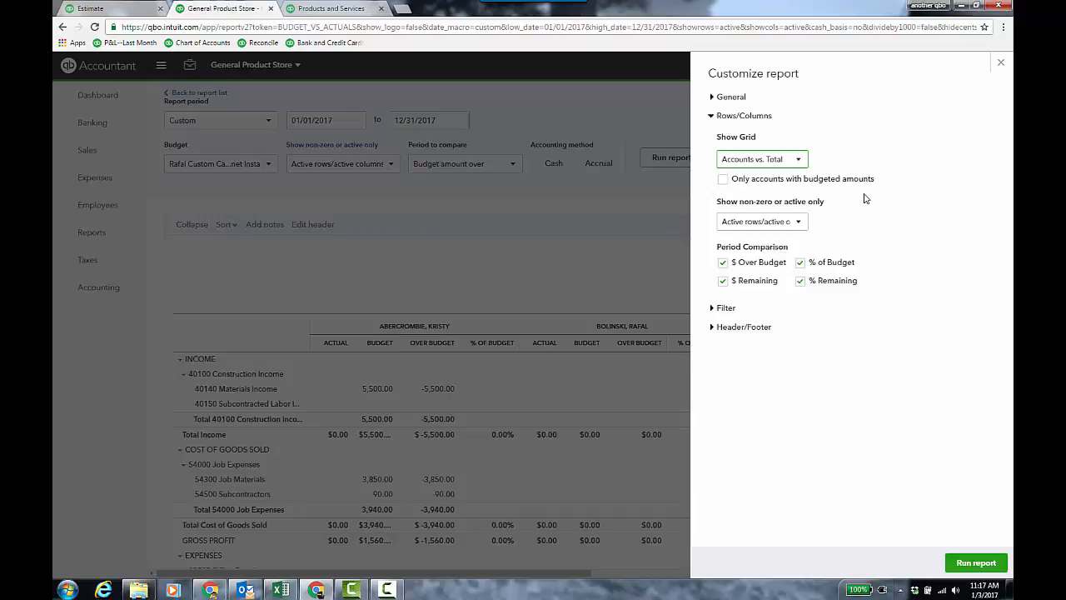
pyautogui.click(799, 164)
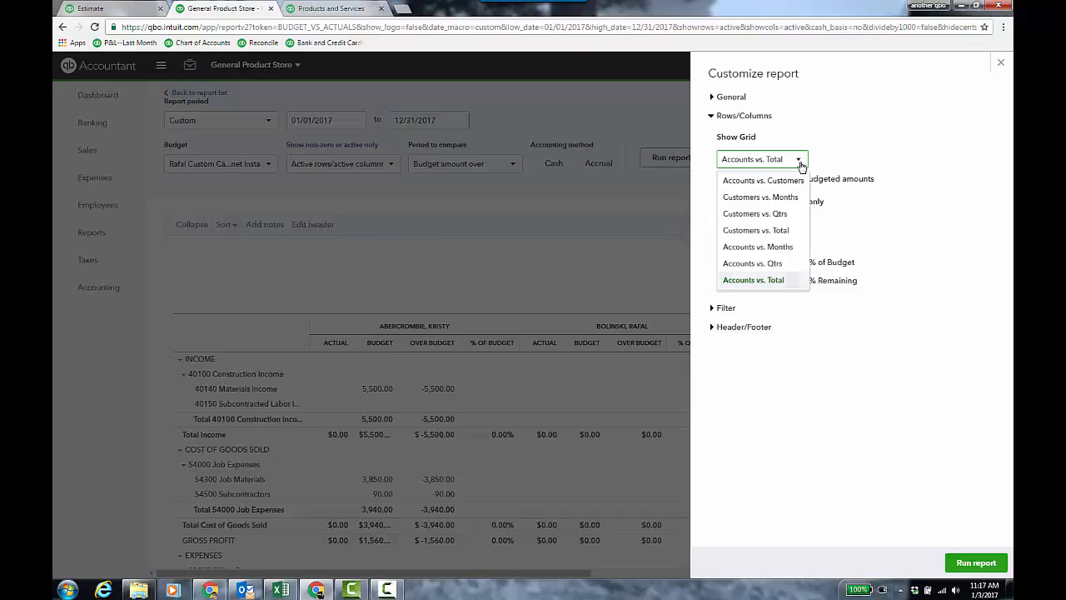
pyautogui.click(896, 153)
# - Filter the report to the Custom Cabinet Install sub-customer only and run the report
pyautogui.click(726, 308)
pyautogui.click(723, 363)
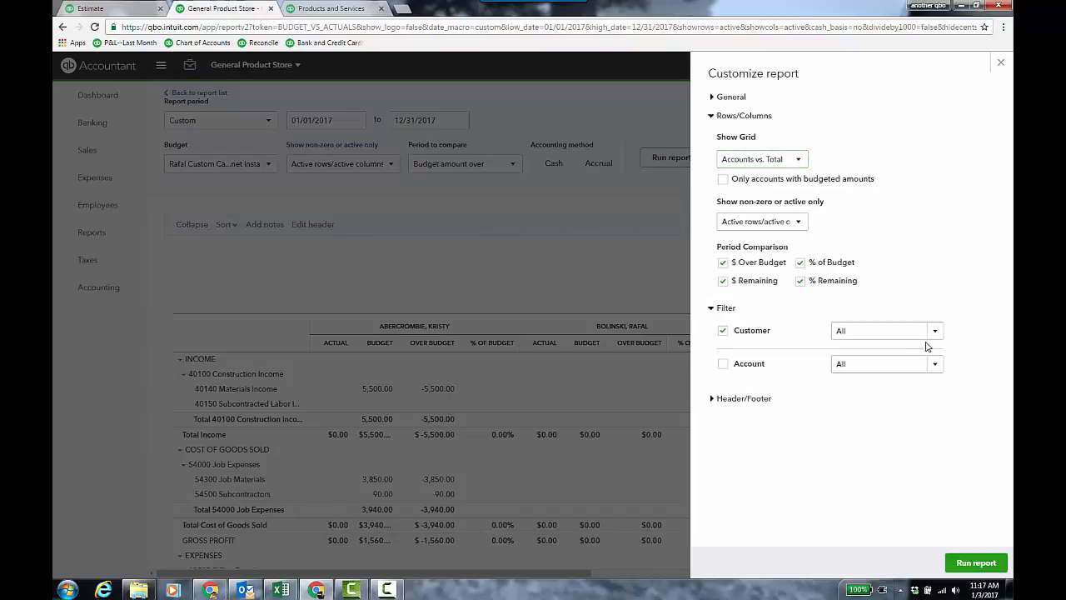
pyautogui.click(934, 331)
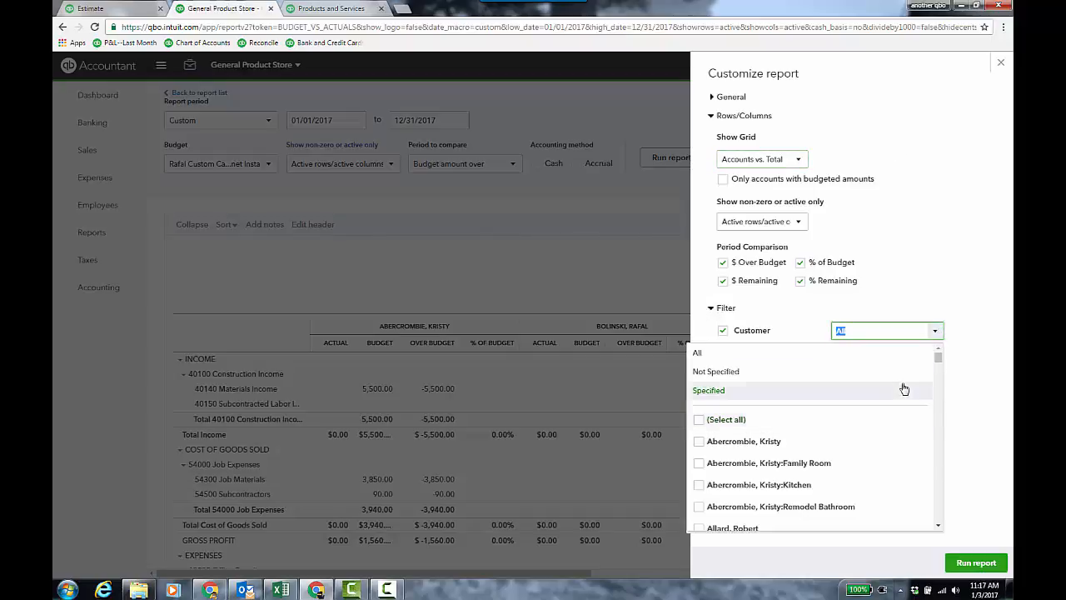
pyautogui.scroll(-5, 897, 448)
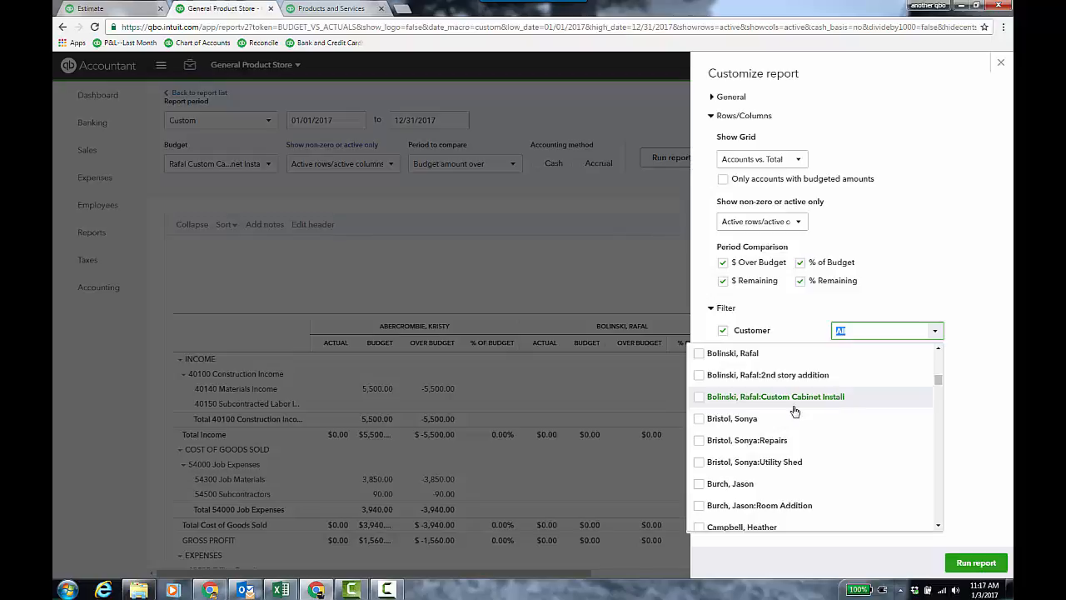
pyautogui.click(730, 397)
pyautogui.click(976, 563)
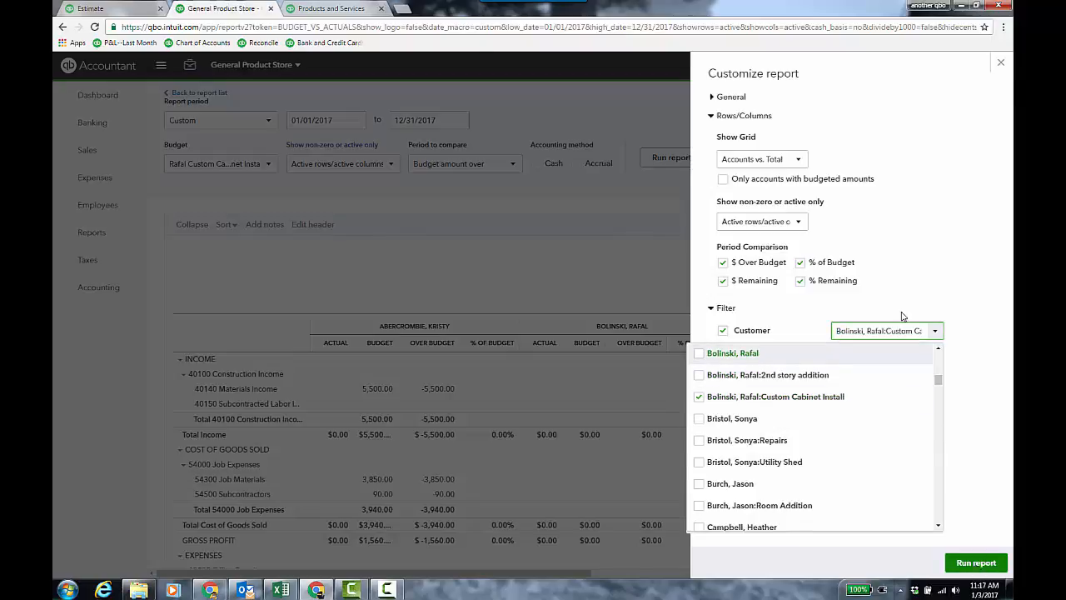
# - Save the customization, trimming the "- FY17 P&L Customers" suffix from the custom report name
pyautogui.scroll(-3, 901, 290)
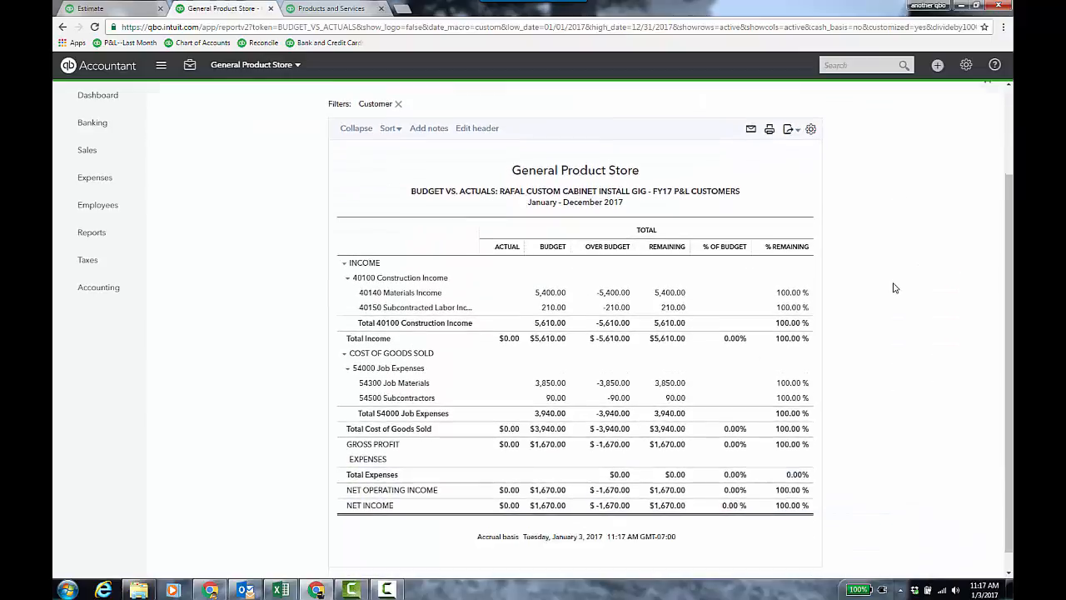
pyautogui.scroll(1, 896, 288)
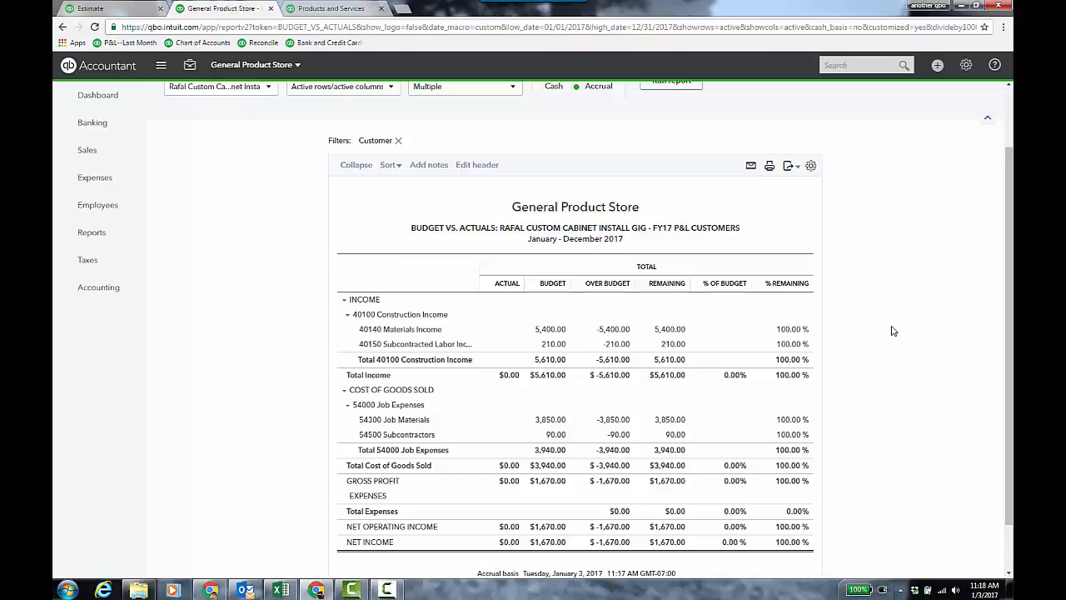
pyautogui.scroll(2, 893, 331)
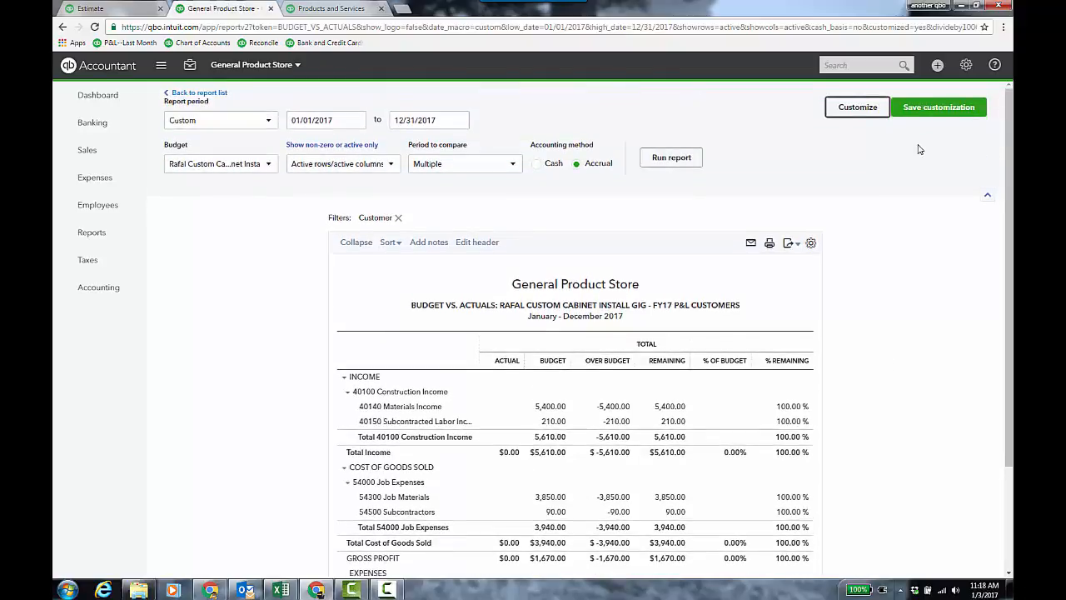
pyautogui.click(940, 113)
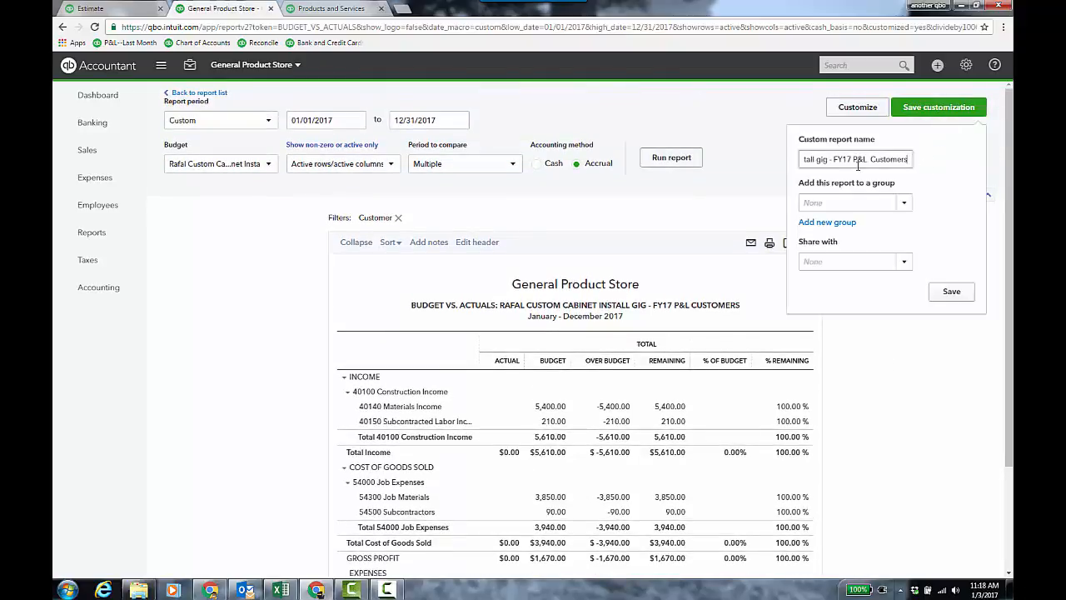
pyautogui.moveTo(835, 160); pyautogui.dragTo(916, 162)
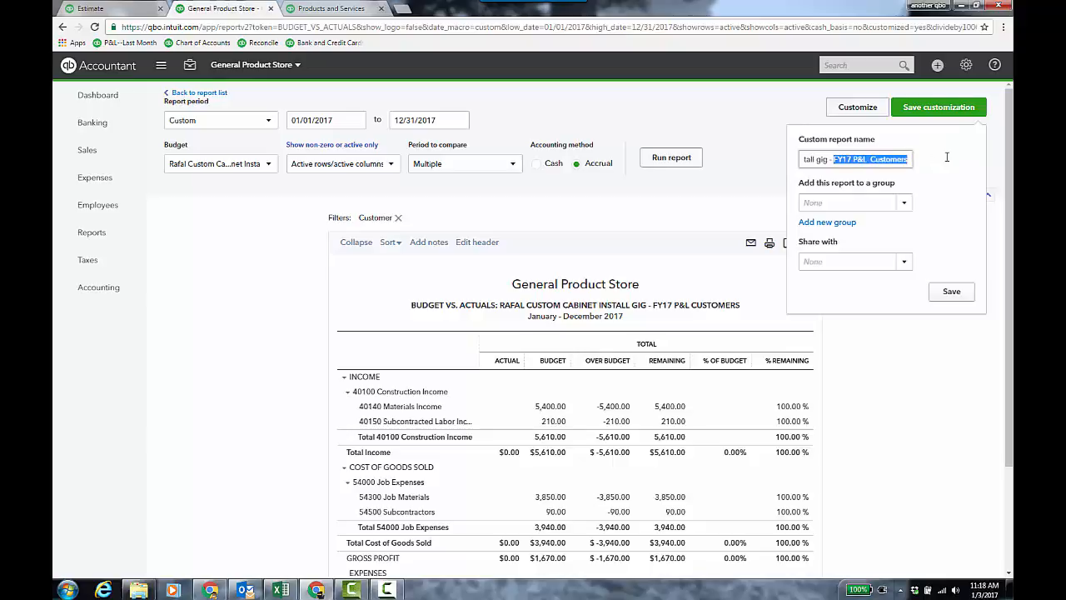
pyautogui.press('BackSpace')
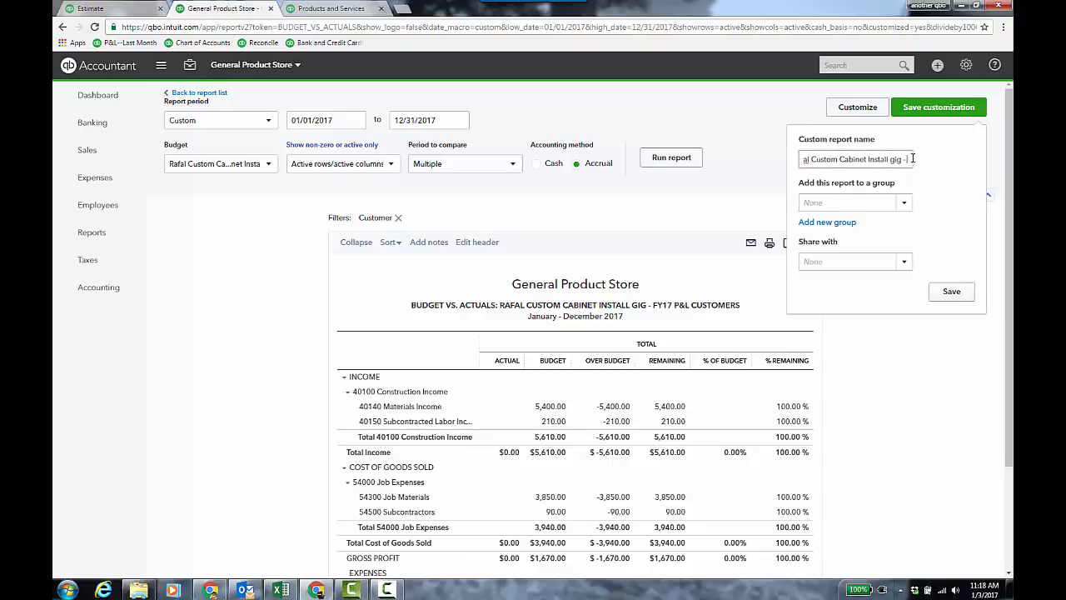
pyautogui.press('BackSpace')
pyautogui.press('BackSpace')
pyautogui.press('BackSpace')
pyautogui.press('BackSpace')
pyautogui.press('BackSpace')
pyautogui.press('BackSpace')
# - Add the custom report to the Jobs group and save it
pyautogui.click(904, 205)
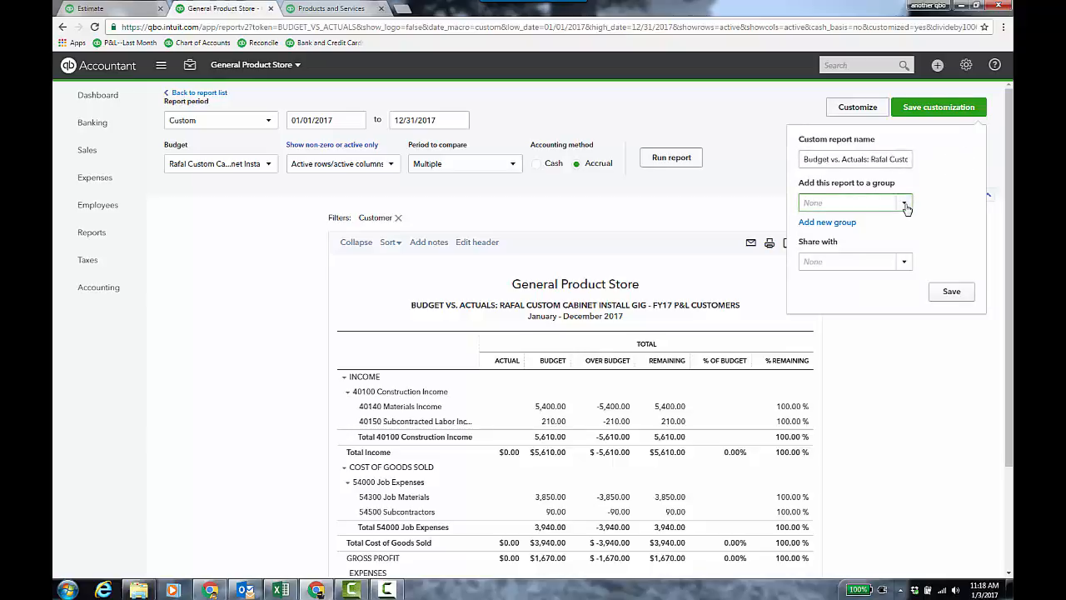
pyautogui.click(897, 227)
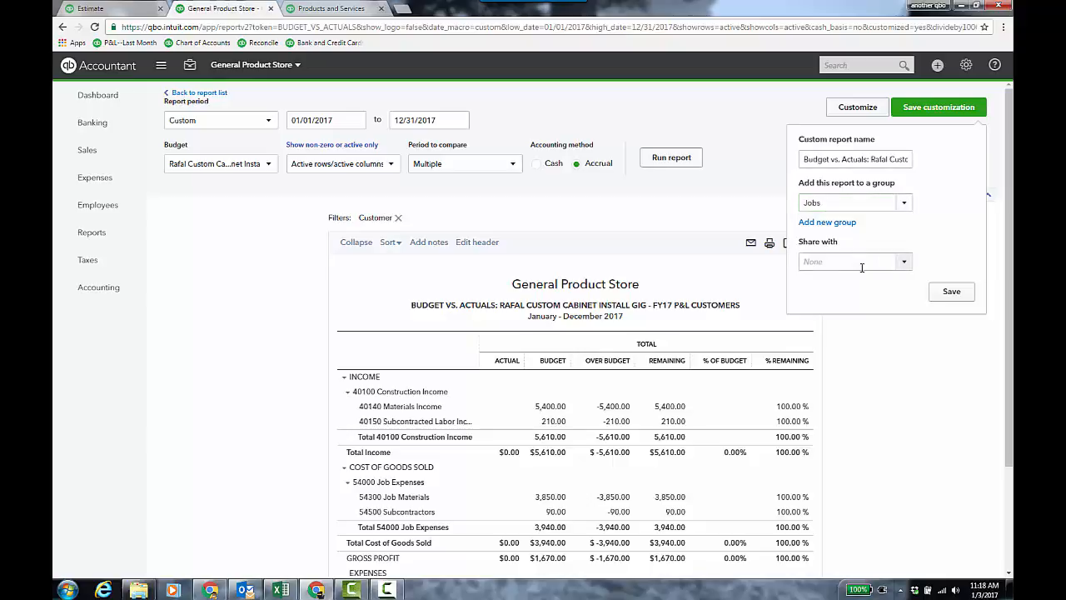
pyautogui.click(951, 292)
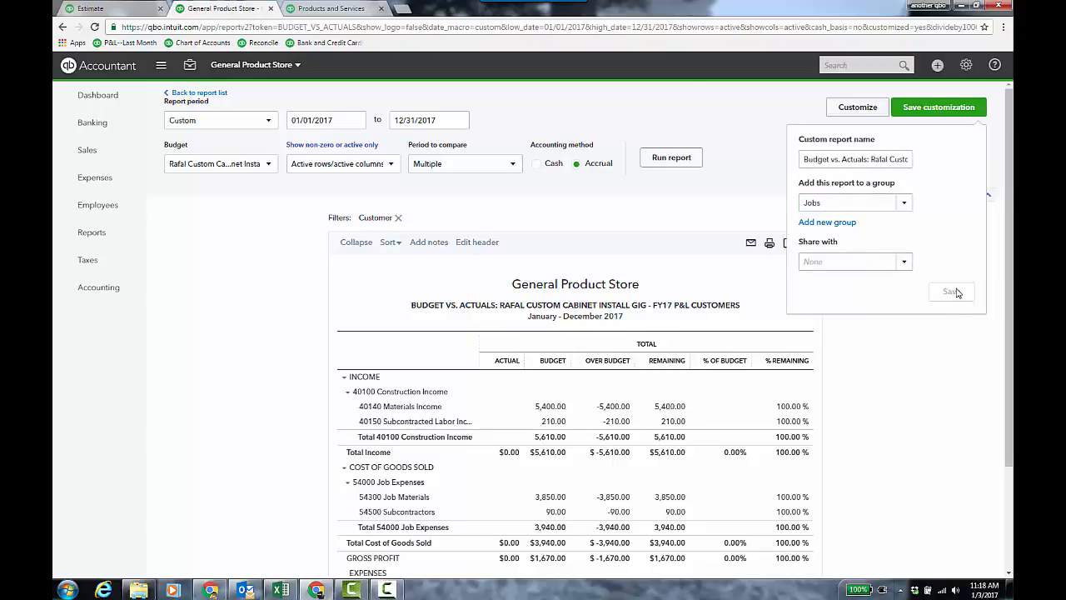
# - Open the saved Budget vs. Actuals report from the Jobs group in My Custom Reports
pyautogui.click(136, 237)
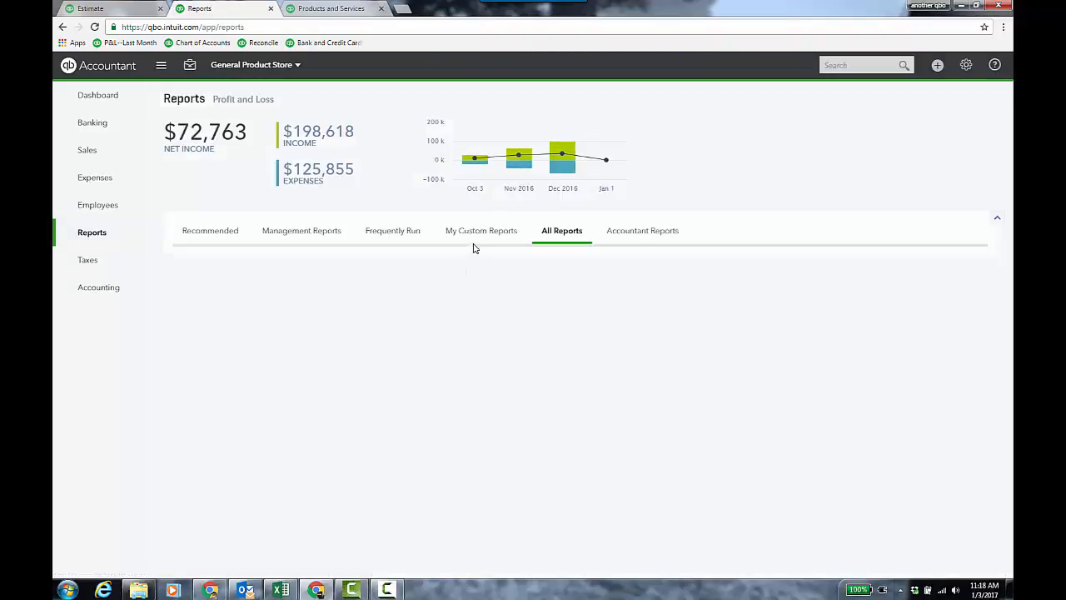
pyautogui.click(482, 235)
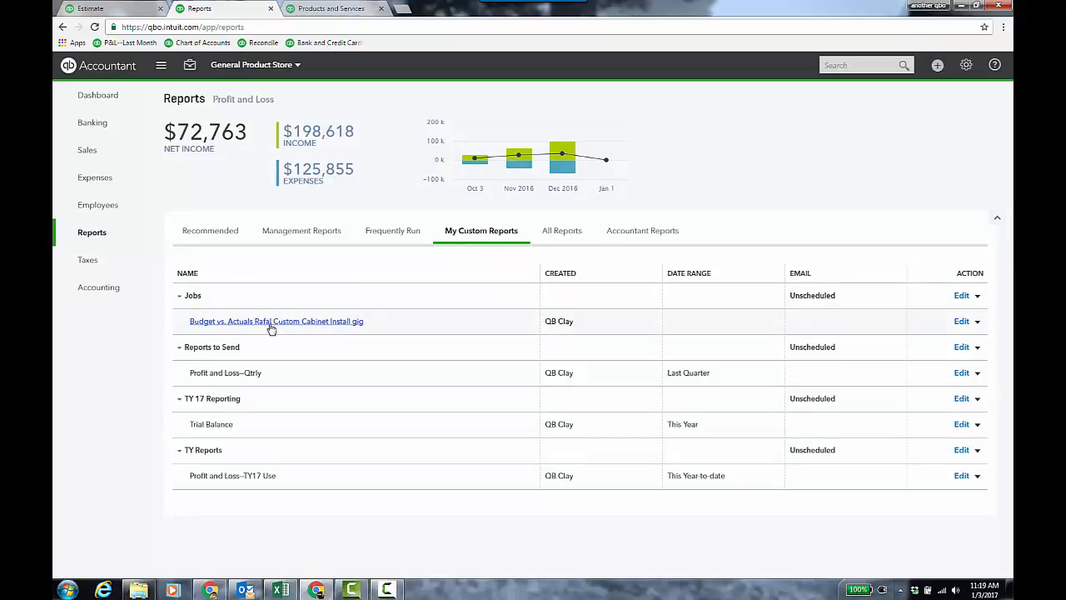
pyautogui.click(346, 323)
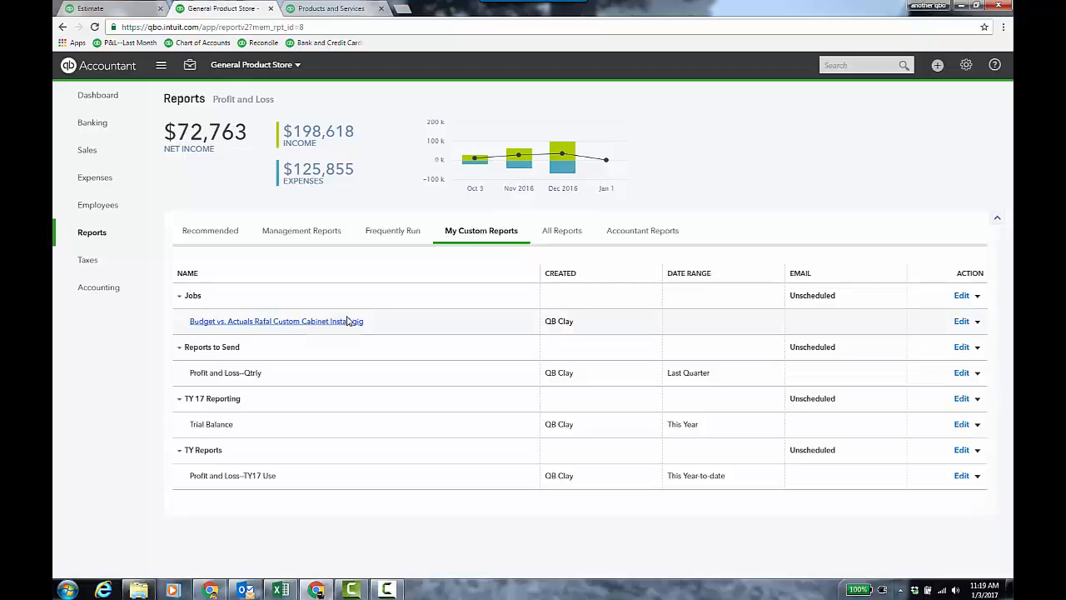
pyautogui.scroll(-3, 899, 315)
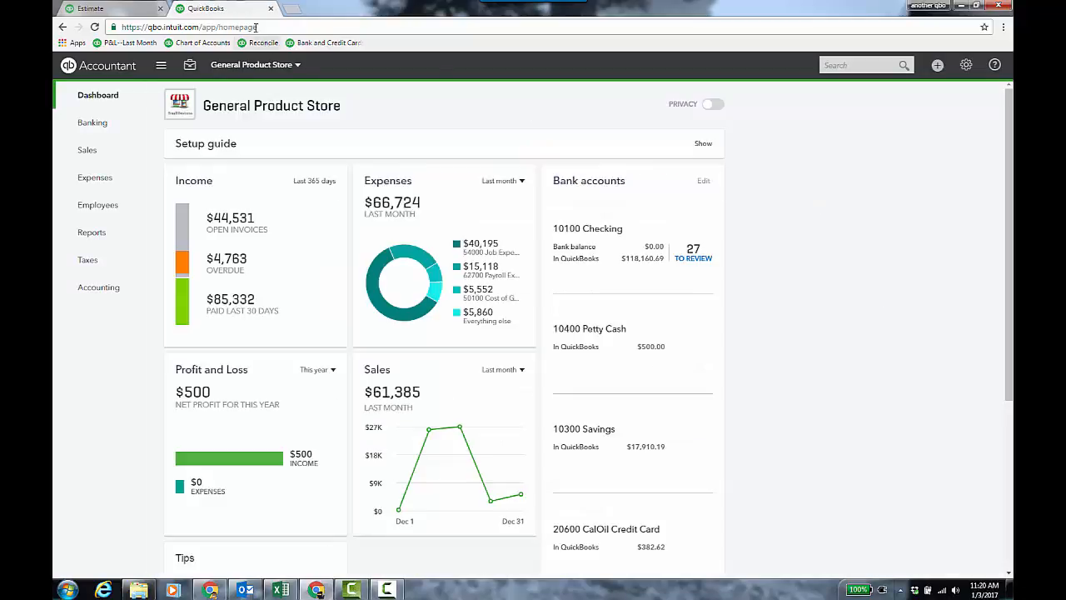
# - Start a new check and collapse its Account details section
pyautogui.click(117, 10)
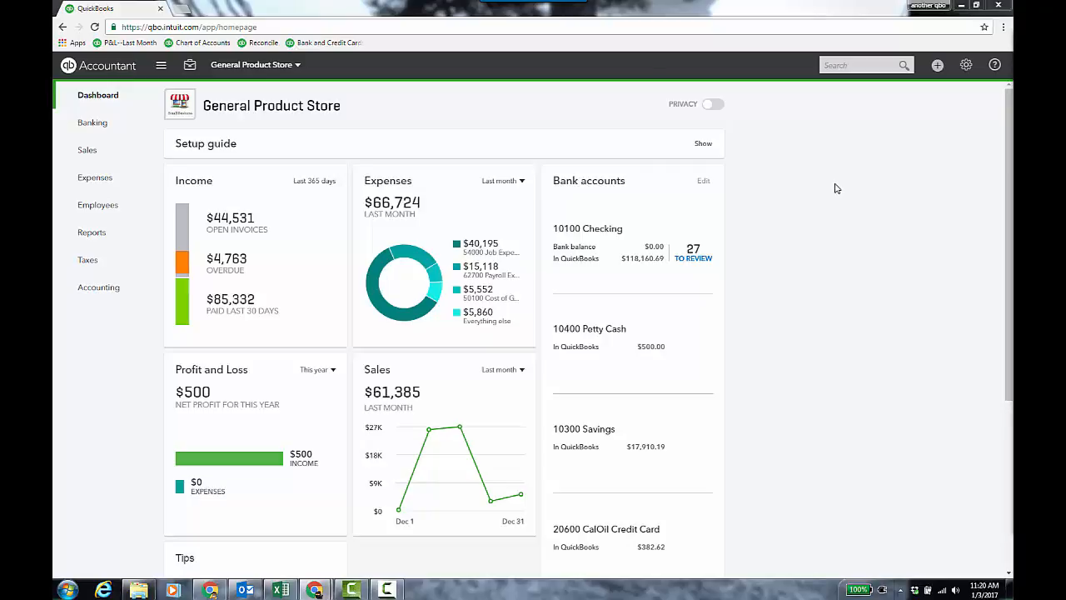
pyautogui.click(938, 66)
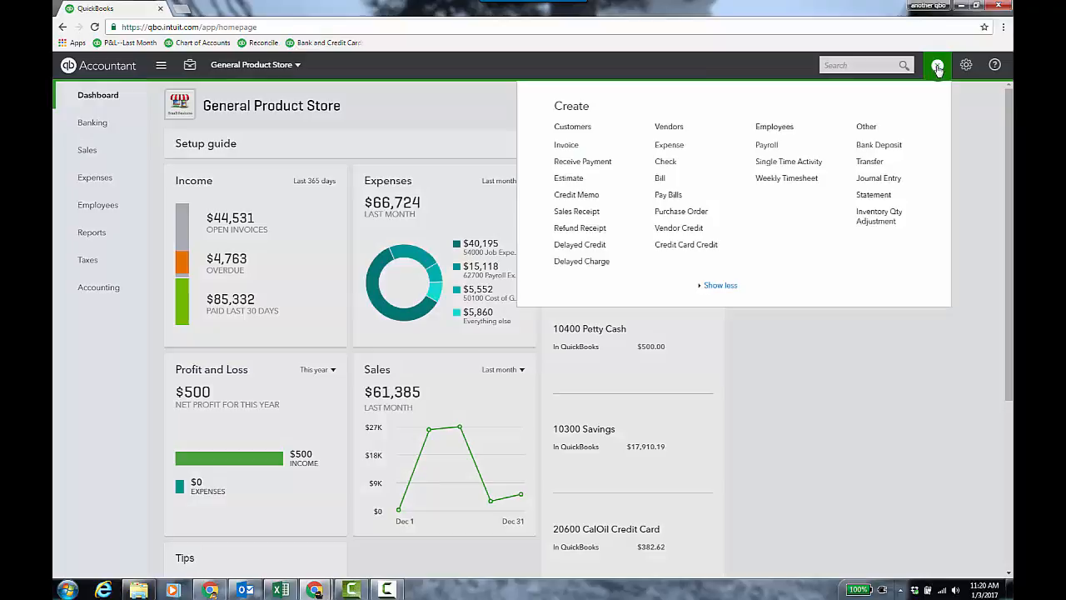
pyautogui.click(668, 162)
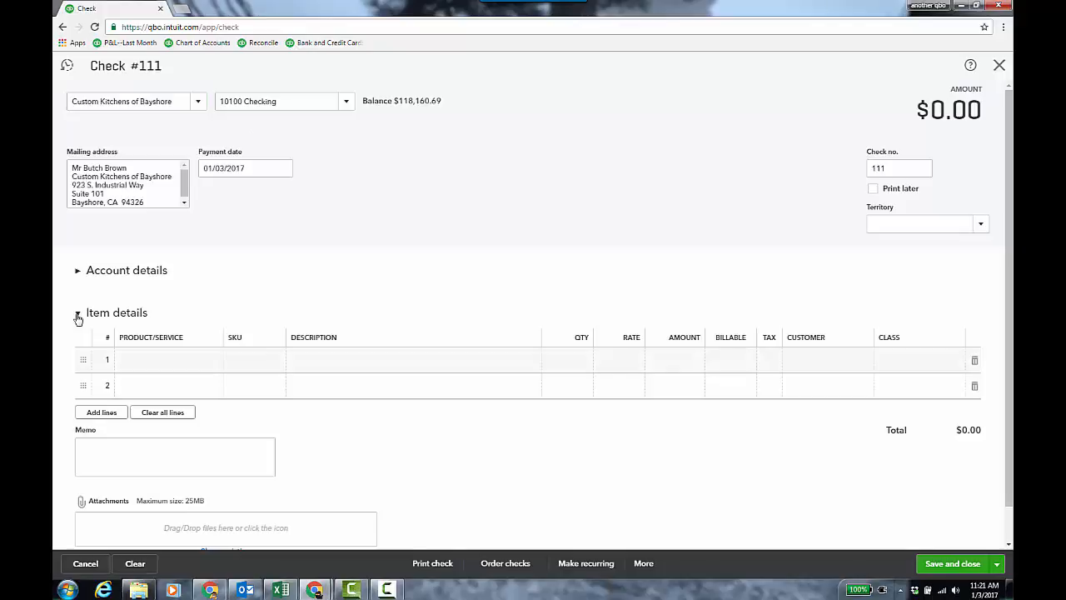
pyautogui.click(77, 316)
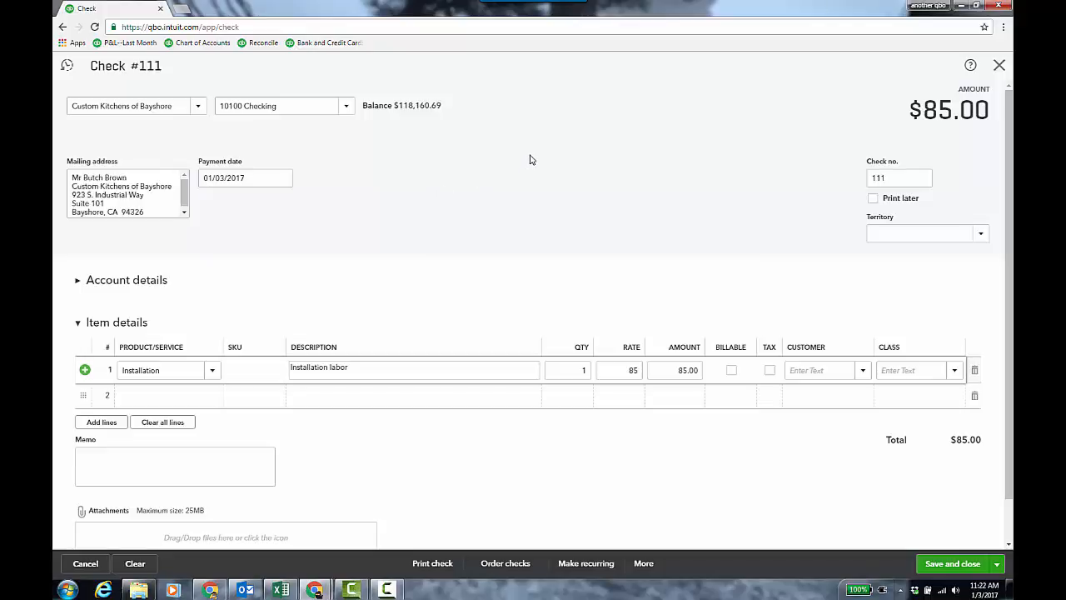
# - Assign the Installation labor line to the Custom Cabinet Install sub-customer and save and close the check
pyautogui.click(863, 372)
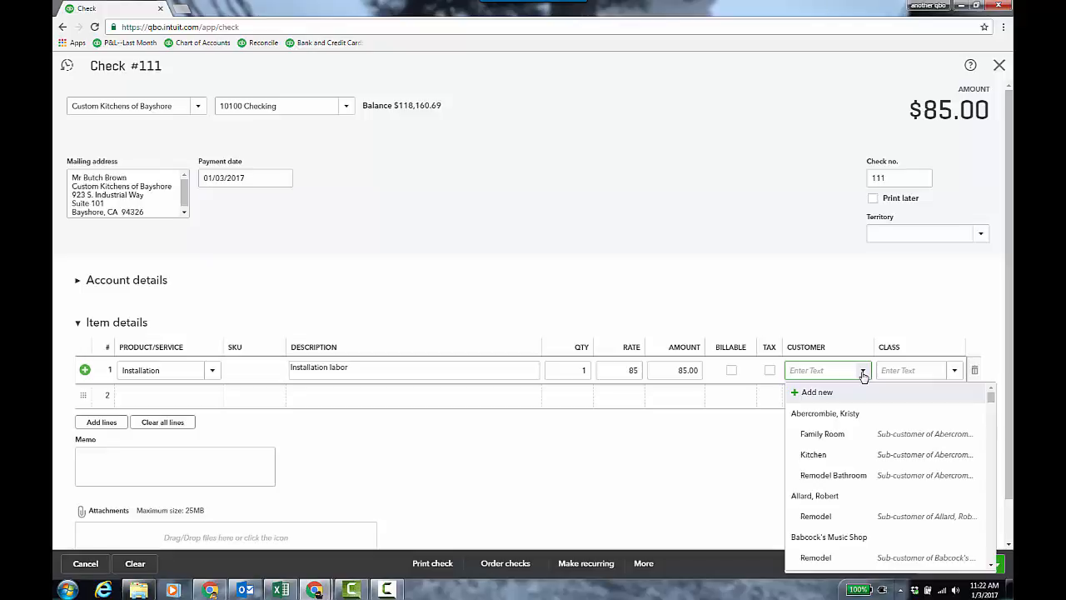
pyautogui.write('rA')
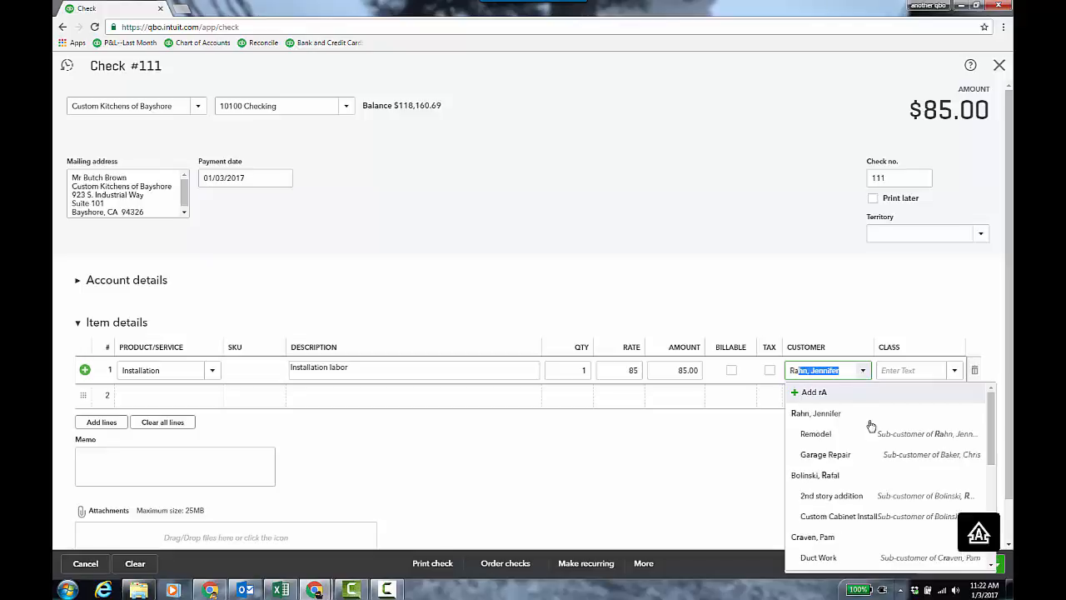
pyautogui.click(866, 521)
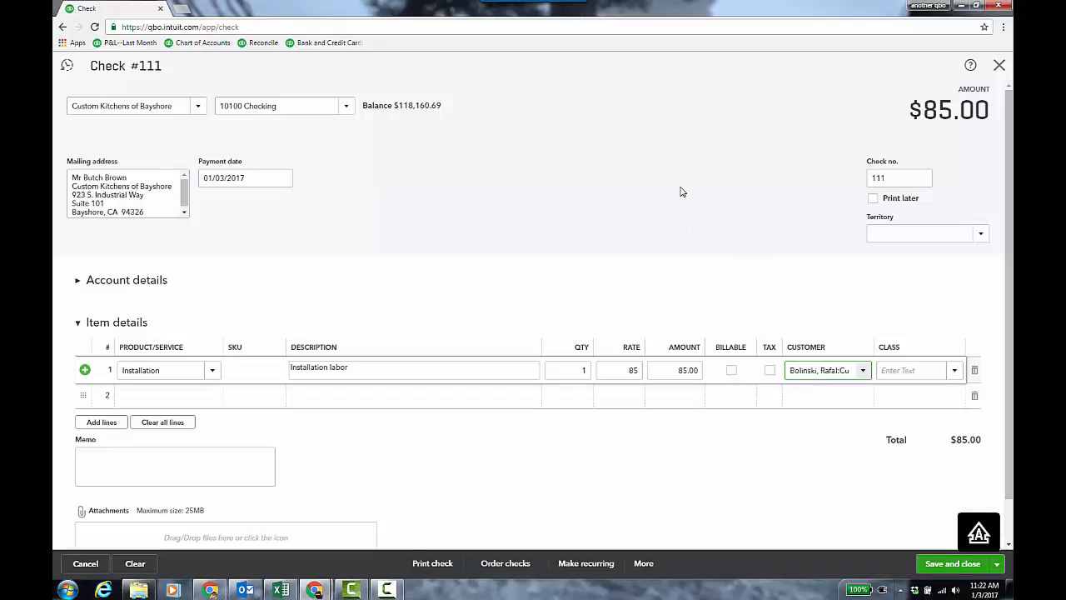
pyautogui.click(941, 566)
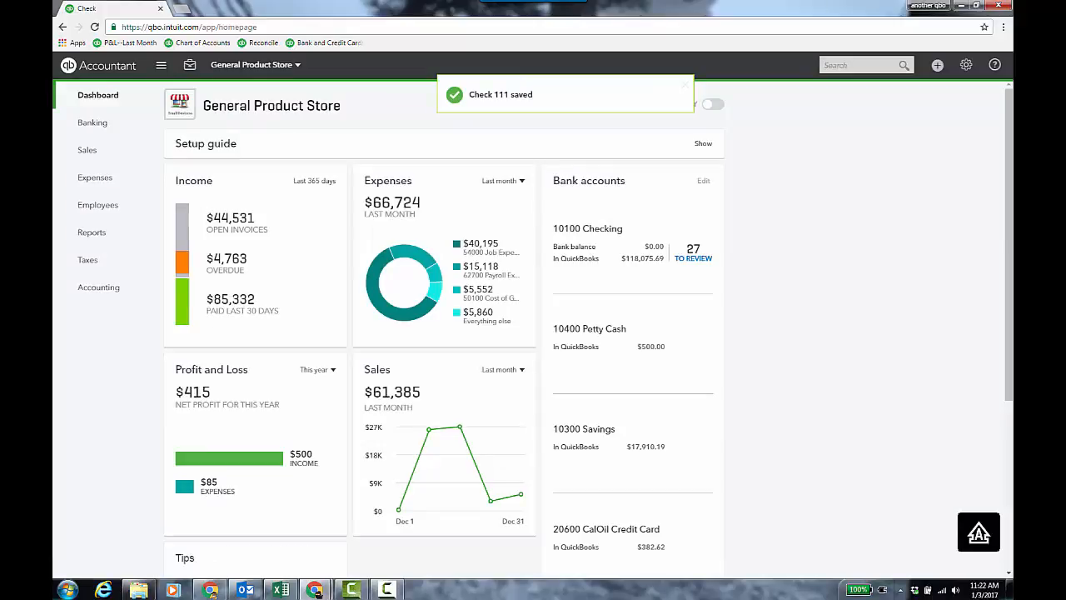
# - Duplicate the browser tab and open the Products and Services list
pyautogui.rightClick(136, 10)
pyautogui.click(165, 53)
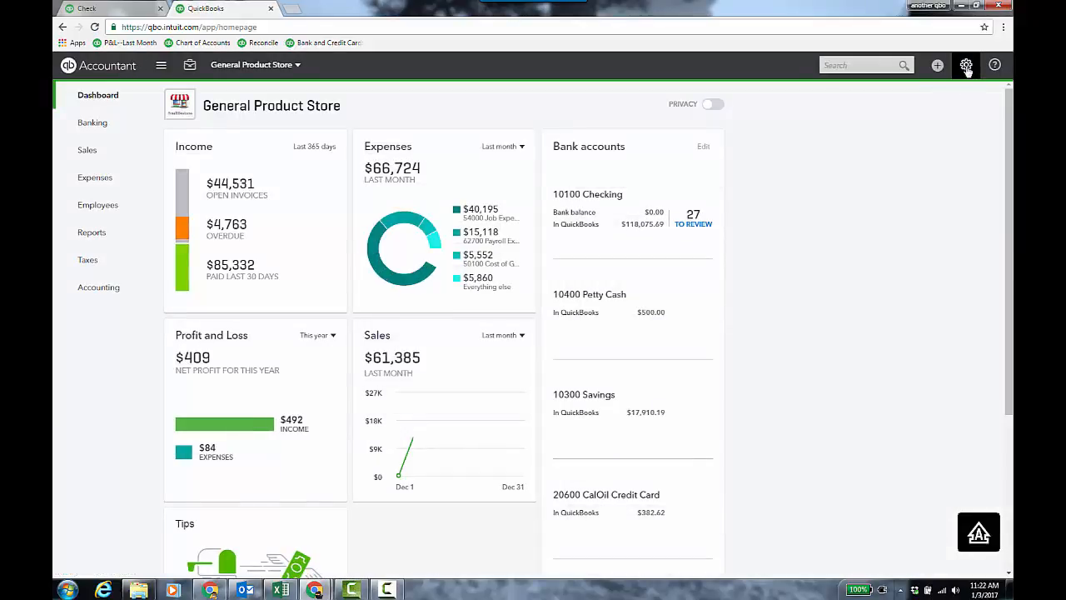
pyautogui.click(966, 69)
pyautogui.click(700, 154)
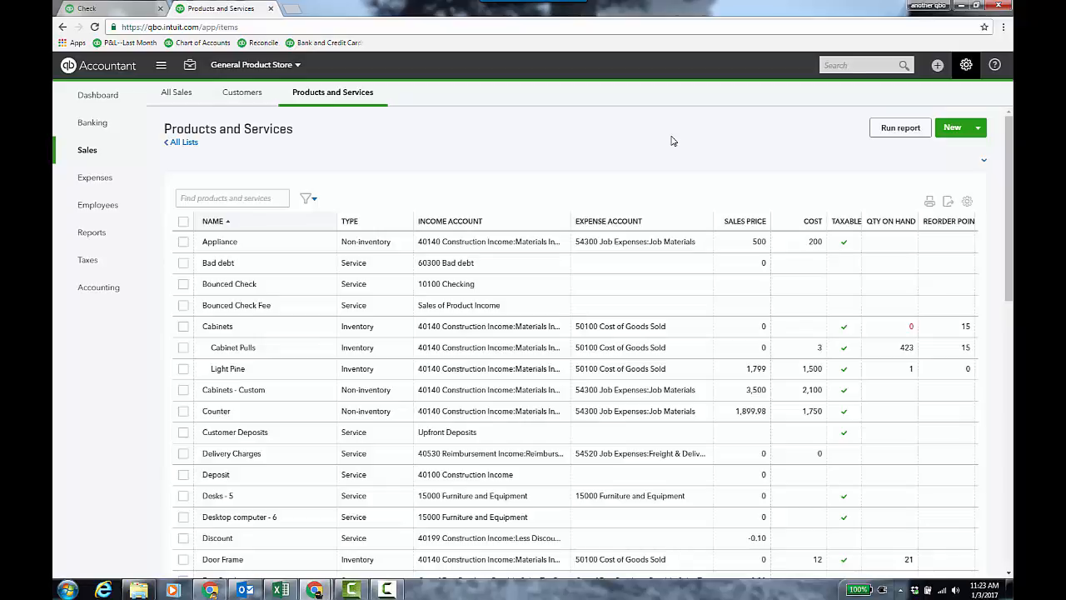
pyautogui.scroll(-1, 673, 240)
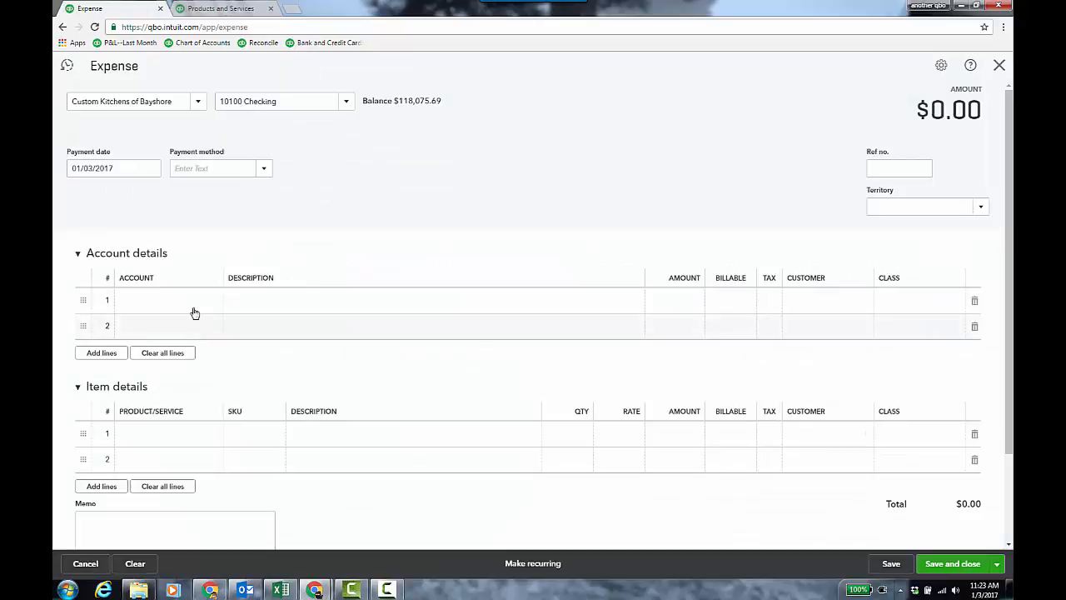
# - On the new expense, collapse Account details and set the first item line to Cabinets - Custom
pyautogui.click(78, 256)
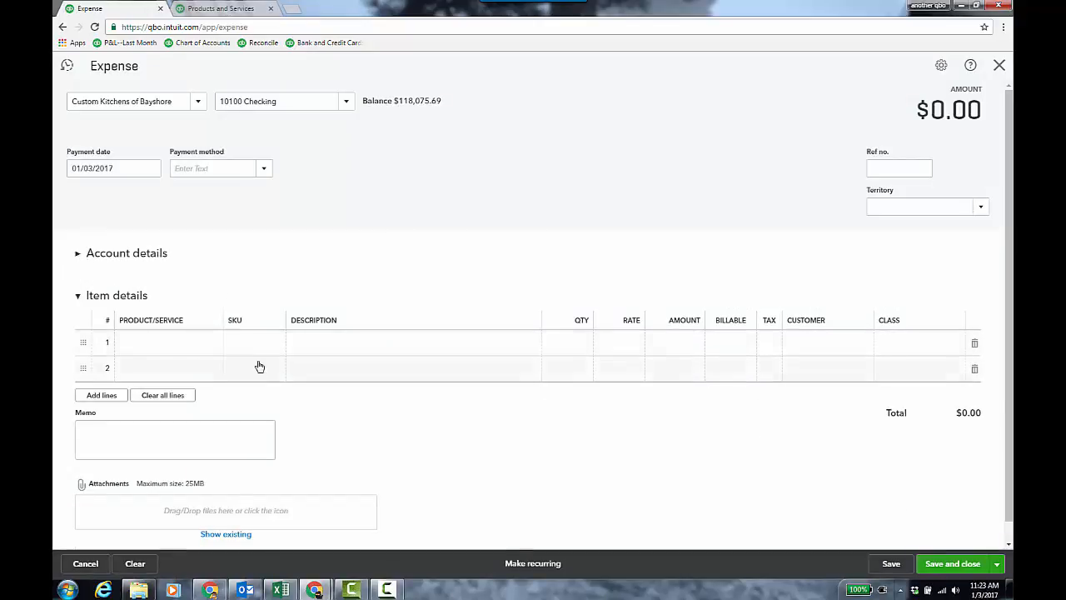
pyautogui.click(212, 349)
pyautogui.click(213, 349)
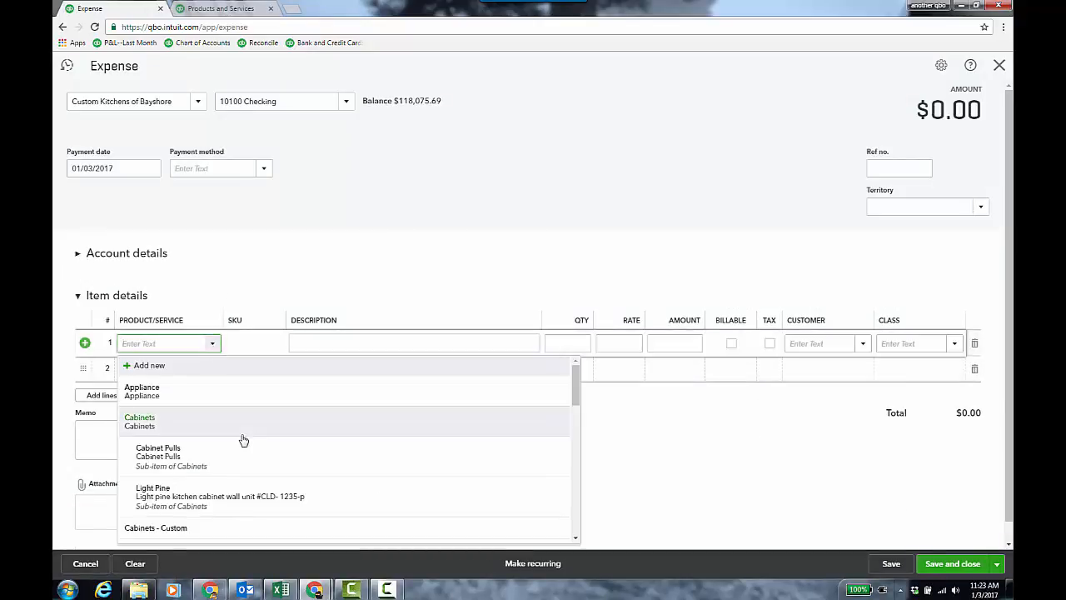
pyautogui.scroll(-2, 240, 438)
pyautogui.click(199, 478)
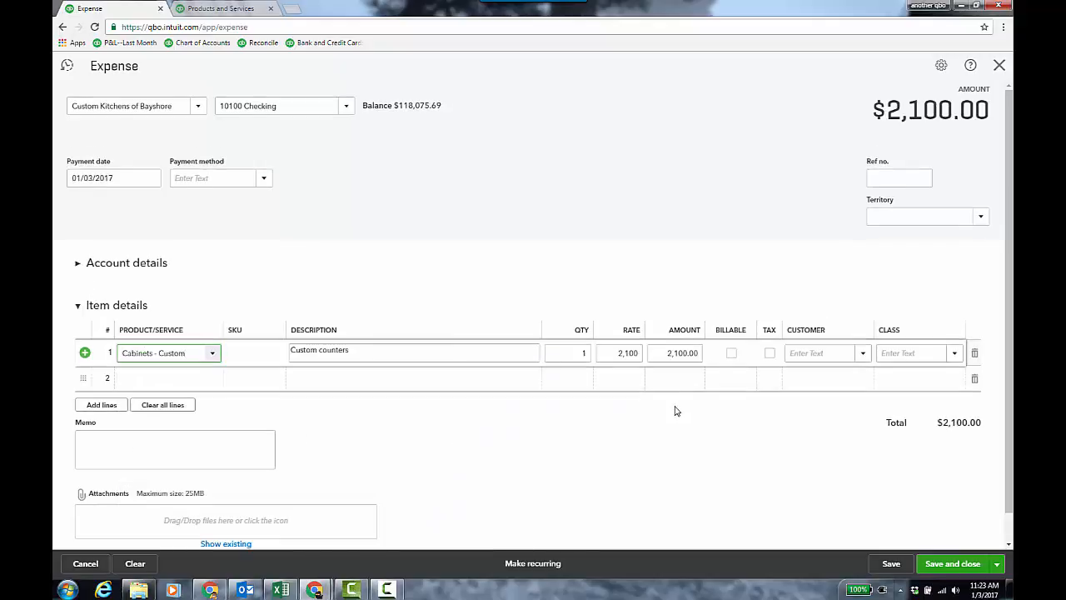
# - Assign the Cabinets - Custom line to the Custom Cabinet Install sub-customer
pyautogui.click(863, 353)
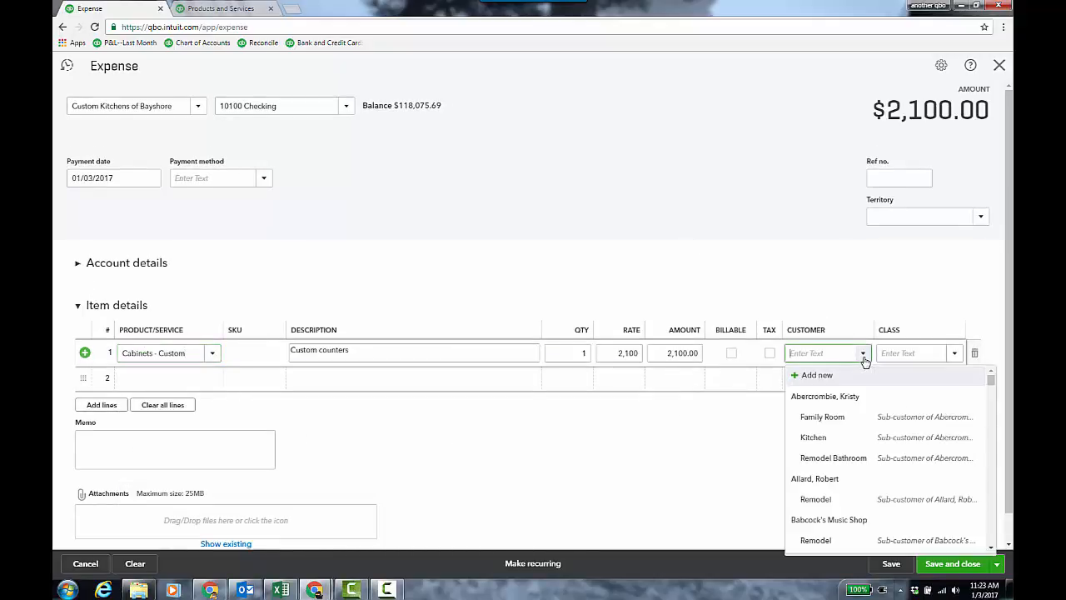
pyautogui.scroll(-2, 863, 480)
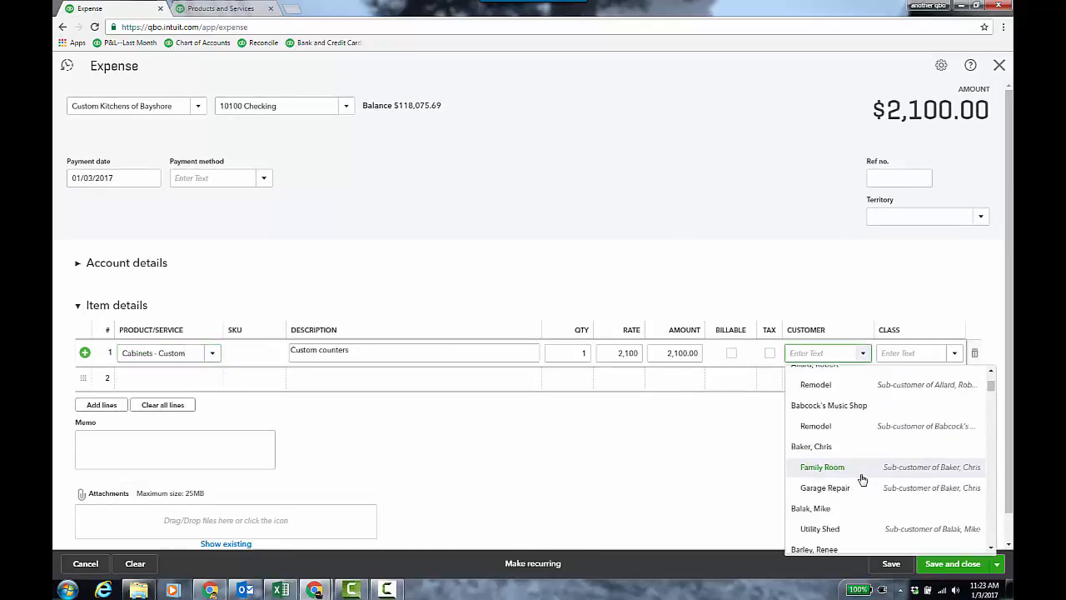
pyautogui.scroll(-3, 863, 479)
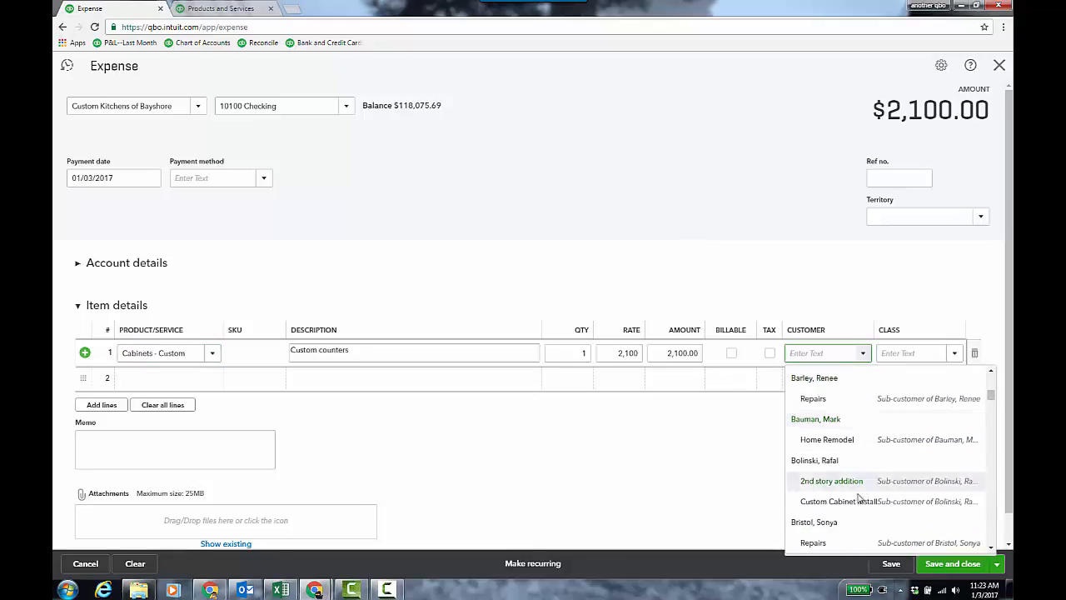
pyautogui.click(856, 502)
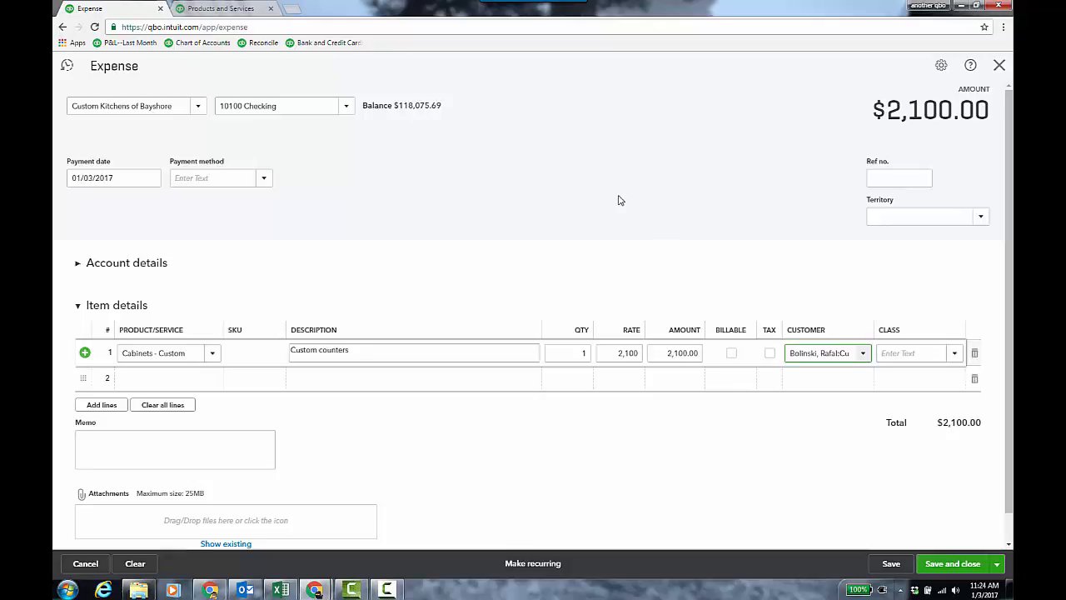
# - Save and close the expense and open the saved Budget vs. Actuals custom report for the Custom Cabinet Install job
pyautogui.click(953, 564)
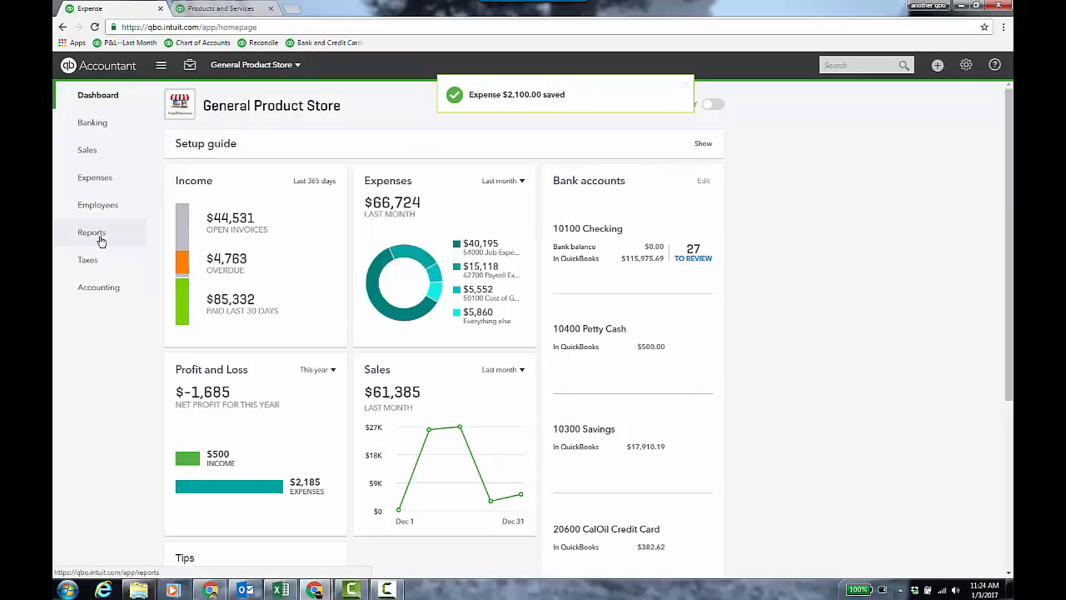
pyautogui.click(100, 237)
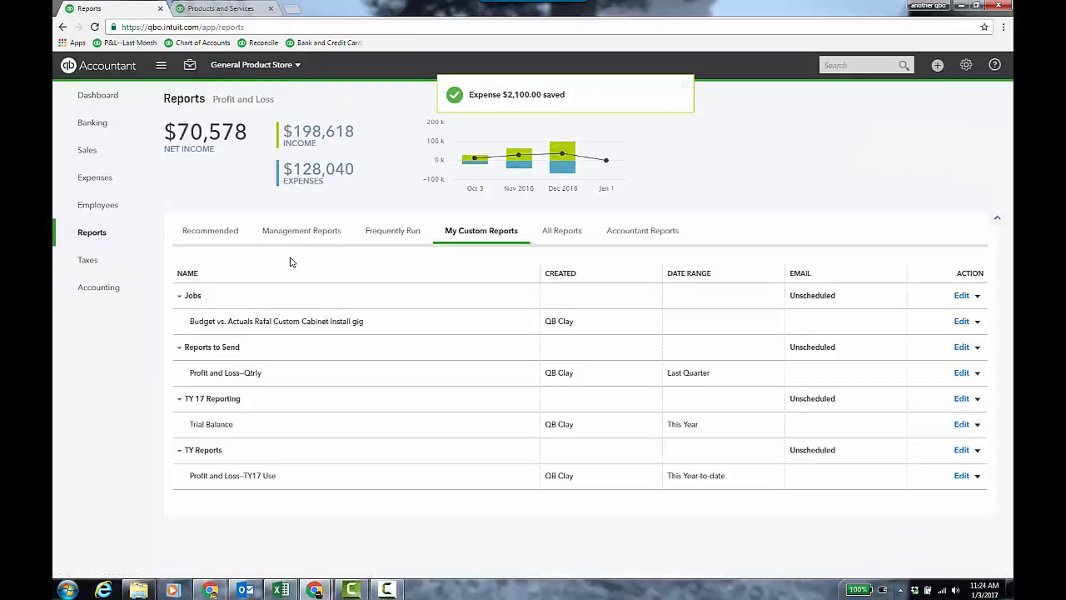
pyautogui.click(340, 321)
pyautogui.scroll(-2, 868, 290)
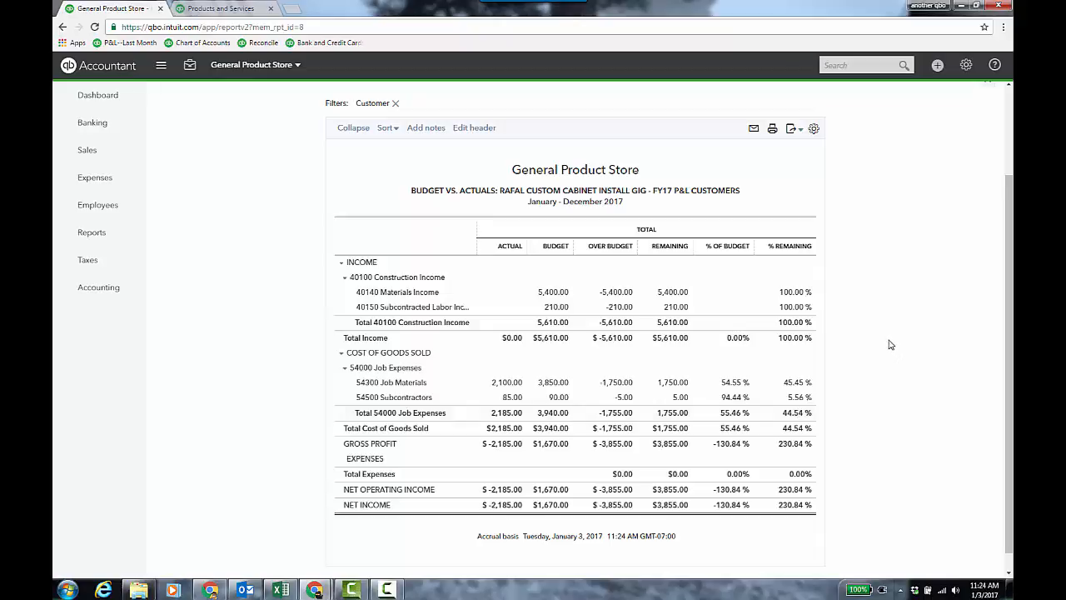
pyautogui.scroll(1, 891, 344)
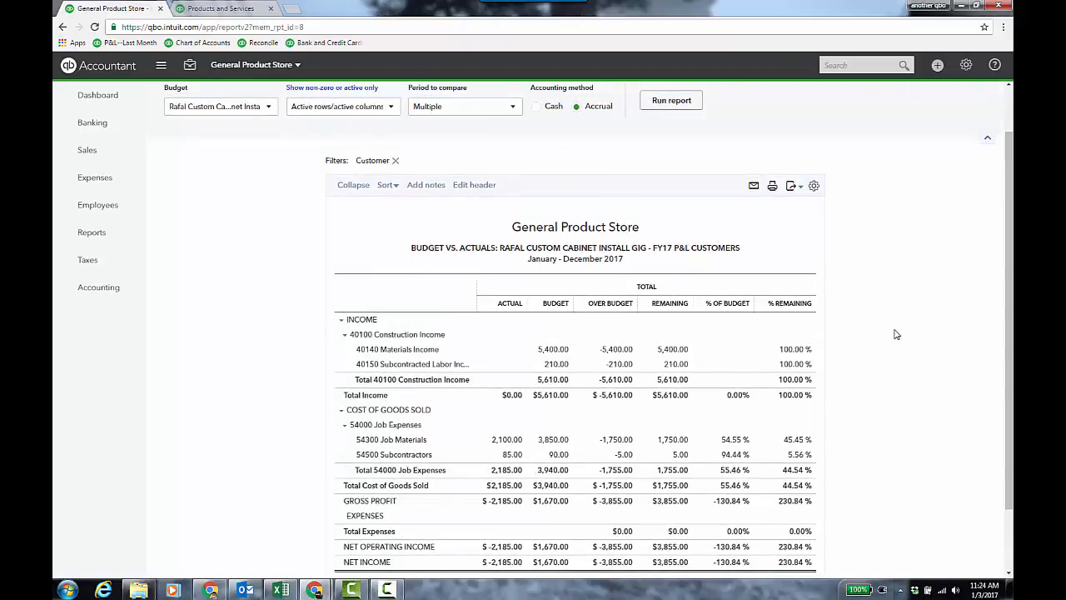
# - Open the company's Sales settings and open the Sales form content section for editing
pyautogui.moveTo(1012, 70); pyautogui.dragTo(361, 18)
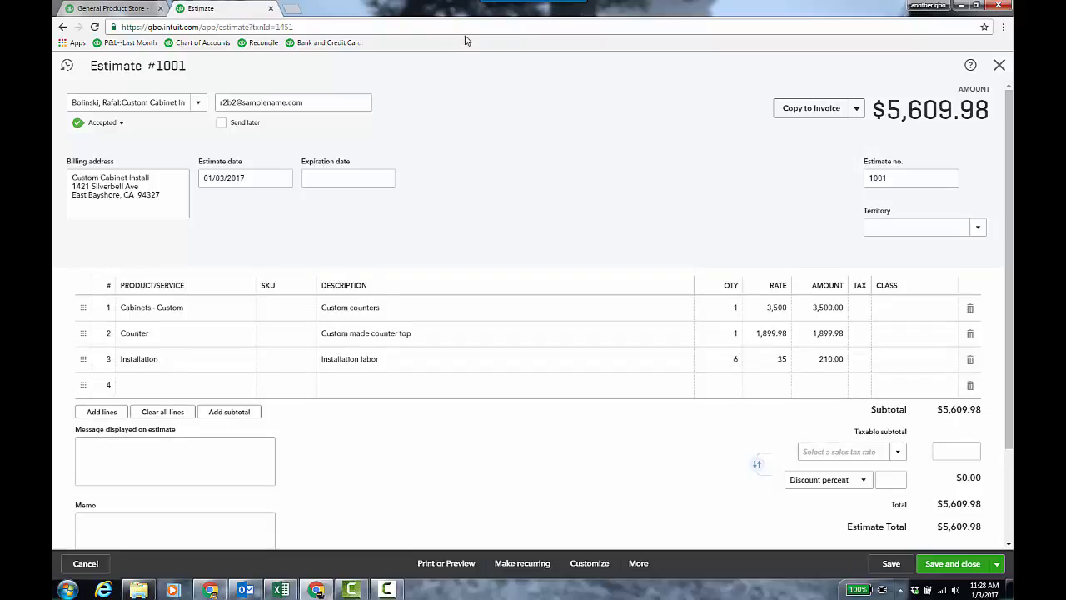
pyautogui.click(125, 10)
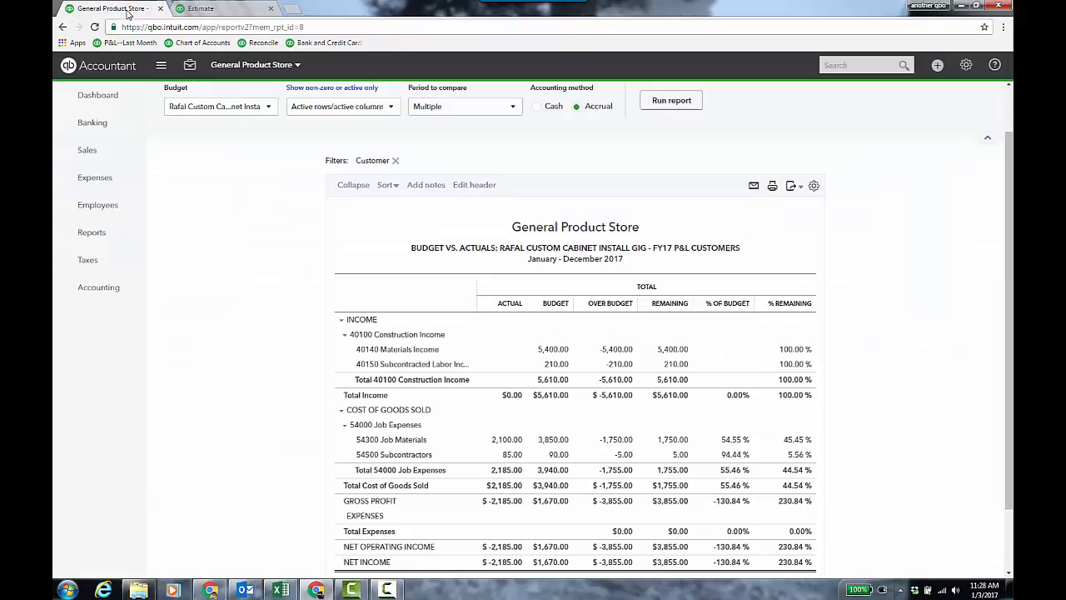
pyautogui.click(966, 65)
pyautogui.click(568, 151)
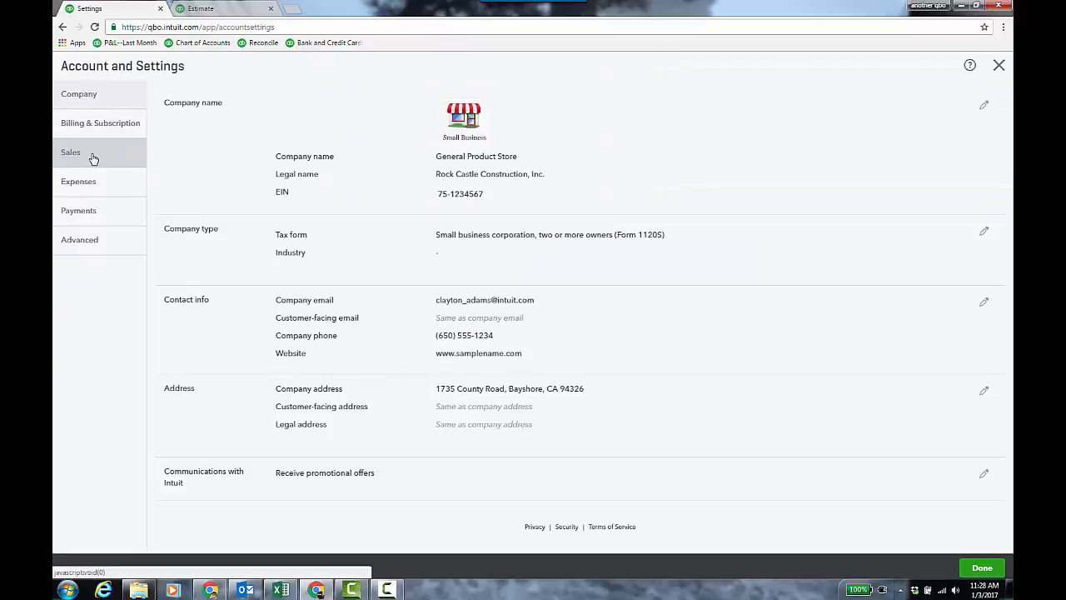
pyautogui.click(89, 163)
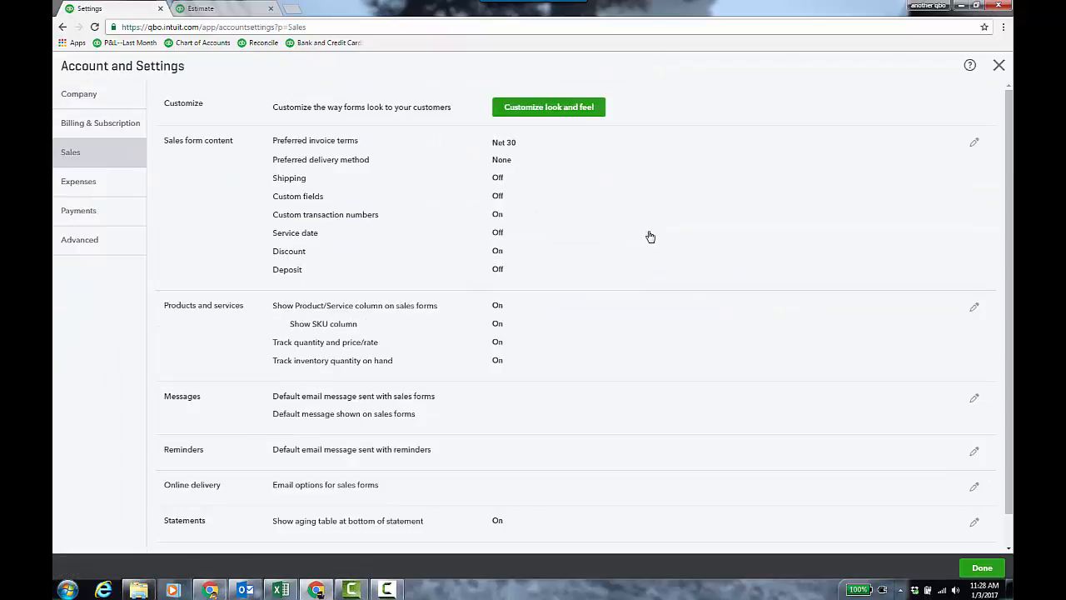
pyautogui.click(539, 224)
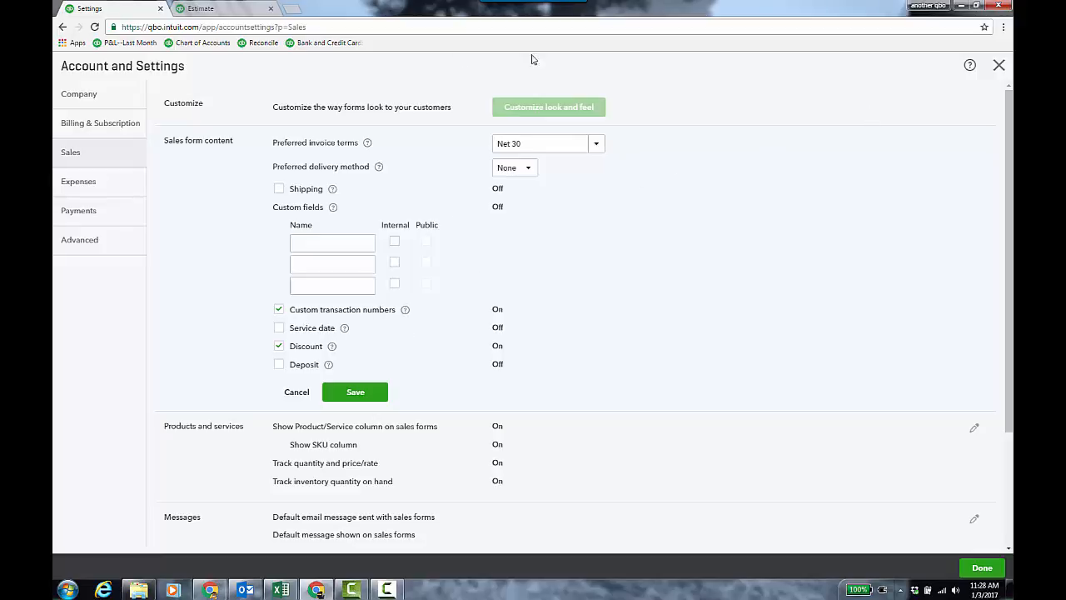
# - On the open estimate, set the estimate number to 1001-01
pyautogui.click(250, 10)
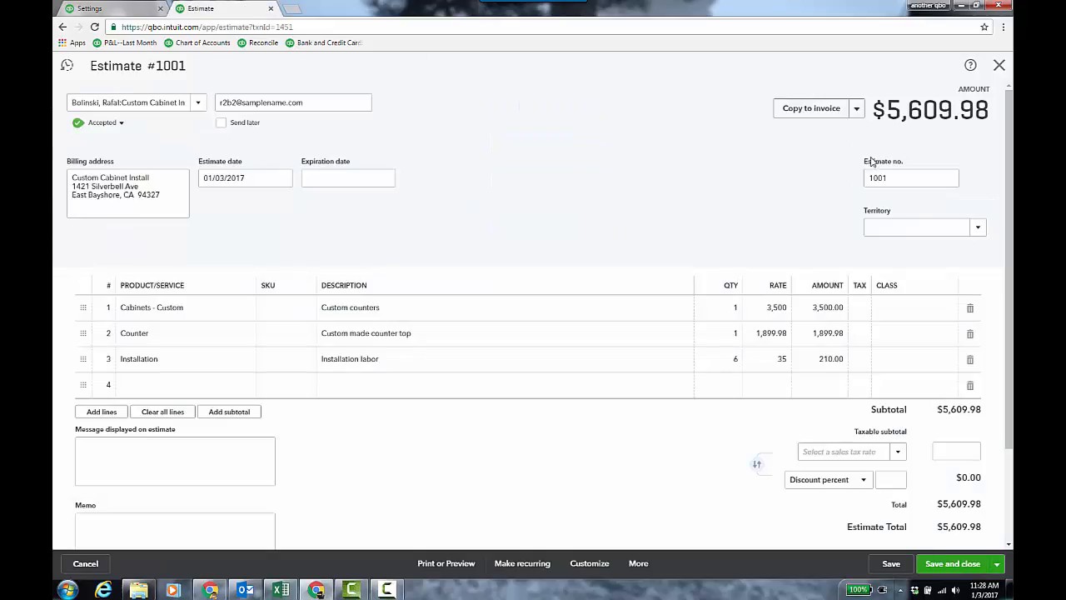
pyautogui.click(902, 178)
pyautogui.write('-01')
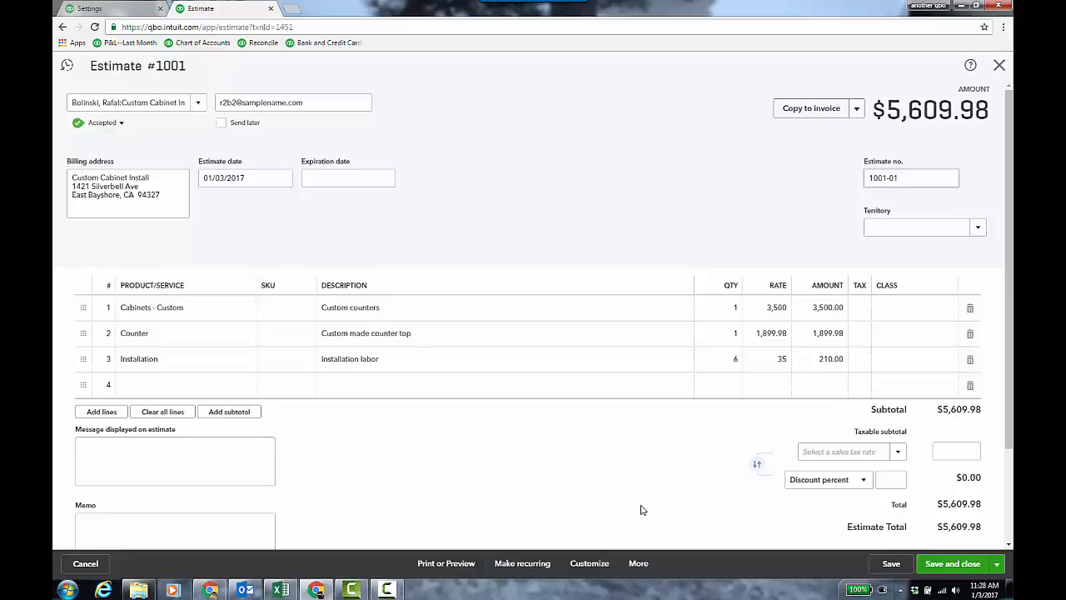
# - Set the quantities of Cabinets - Custom and Counter to 0.5 and Installation to 3, then save the estimate
pyautogui.click(733, 308)
pyautogui.write('0.5')
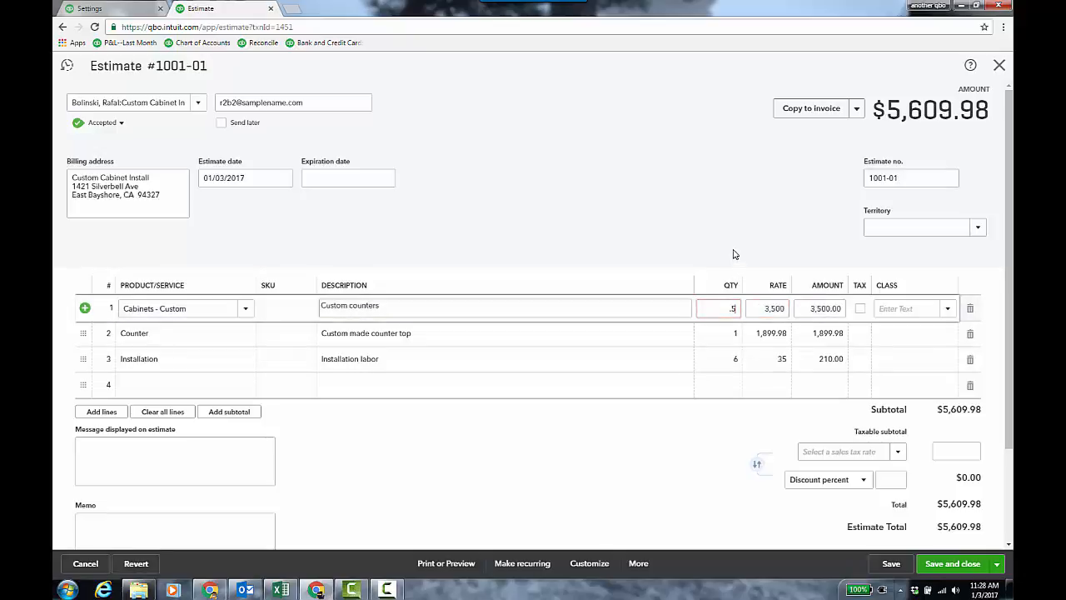
pyautogui.click(733, 334)
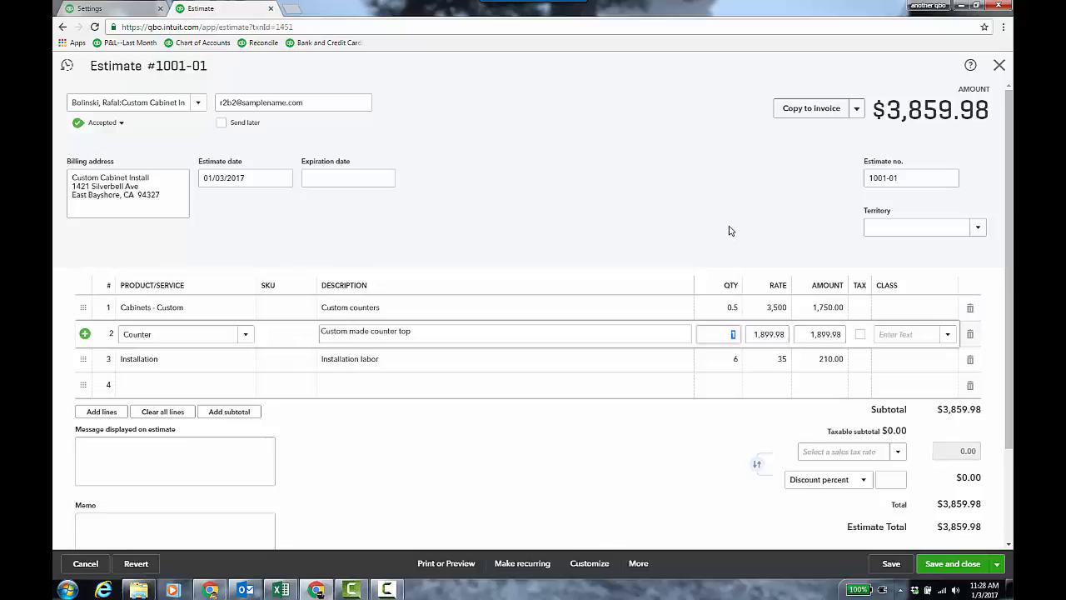
pyautogui.write('0.5')
pyautogui.press('Tab')
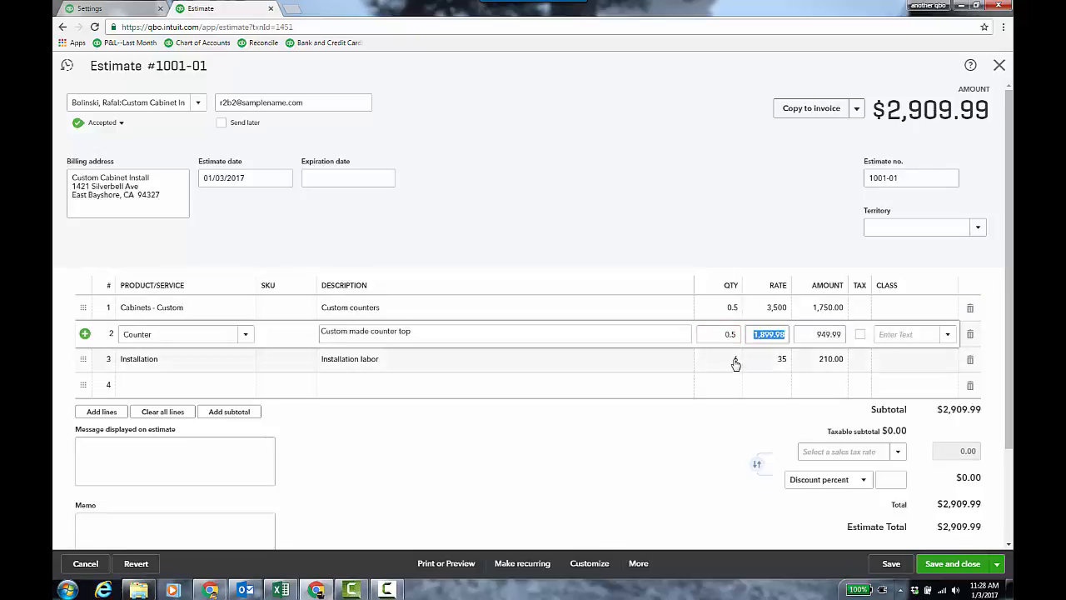
pyautogui.click(734, 359)
pyautogui.press('Tab')
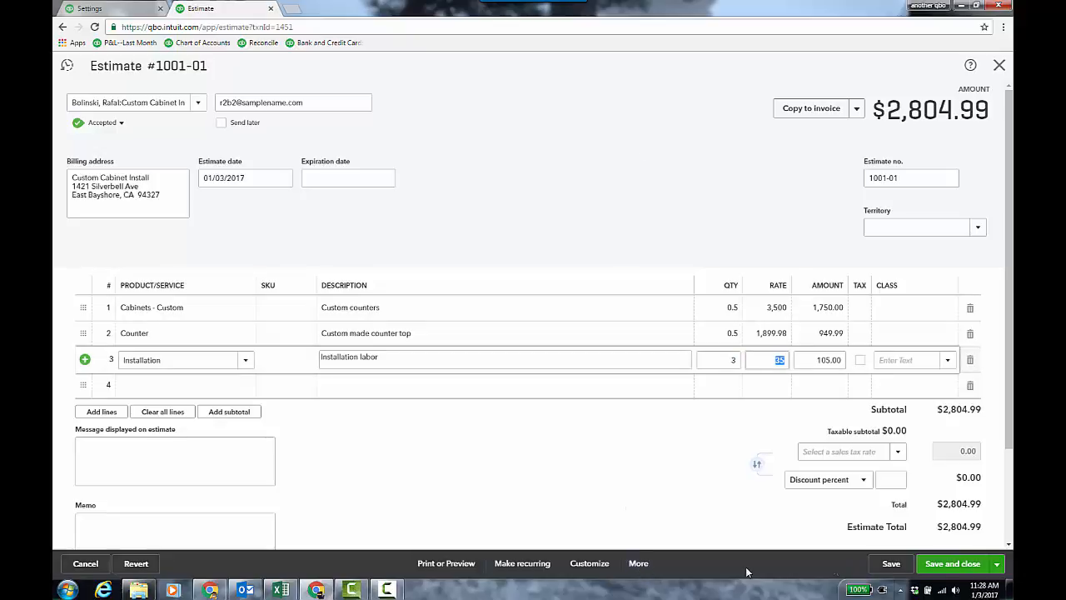
pyautogui.click(890, 564)
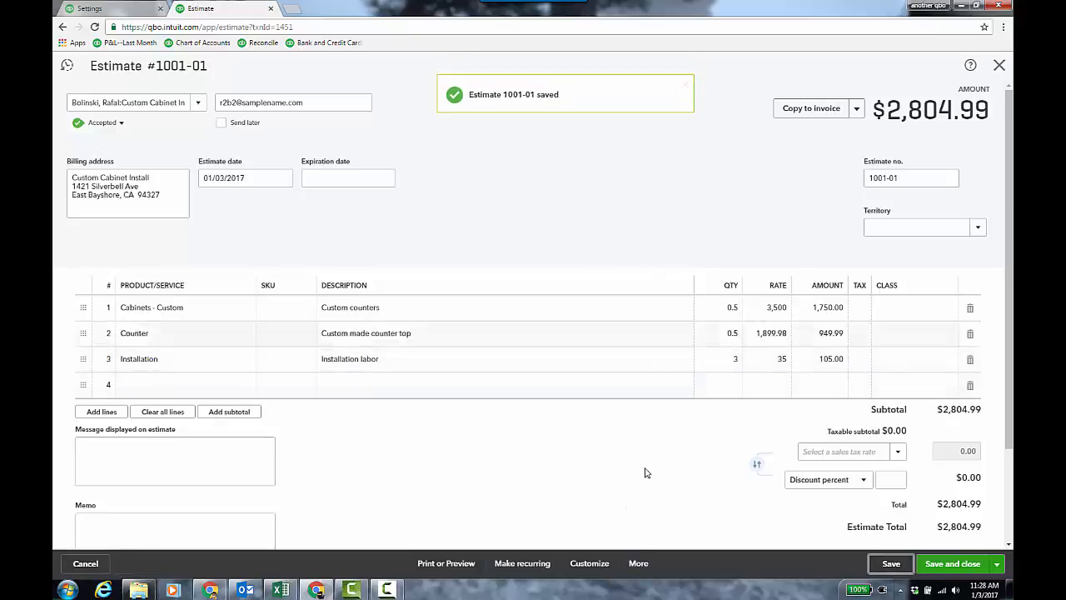
# - Copy the estimate, dismiss the copy notice, and save the copy with estimate number 1000-02
pyautogui.click(639, 564)
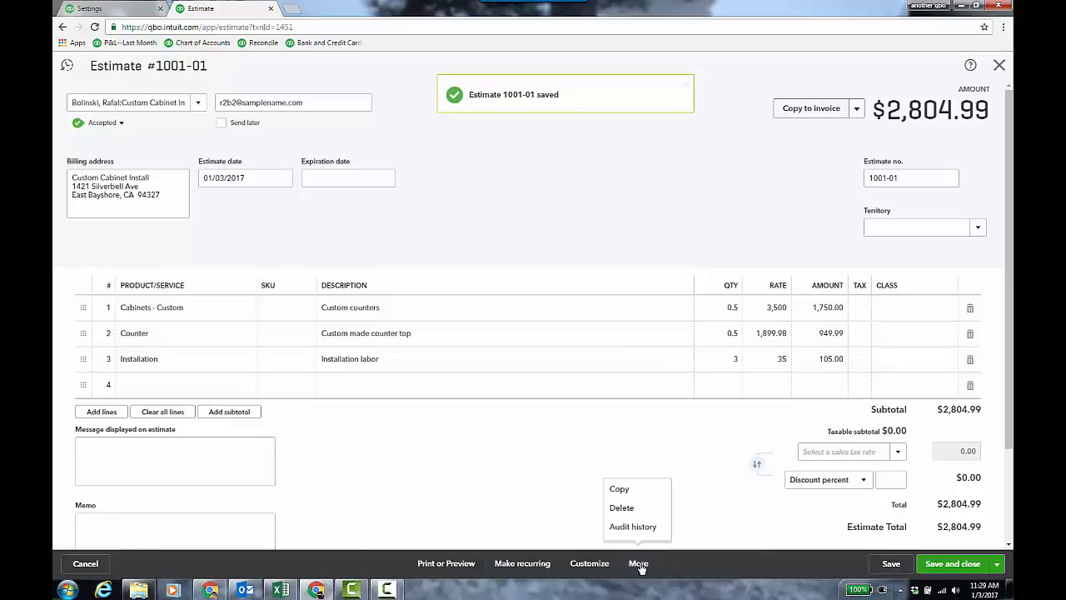
pyautogui.click(627, 496)
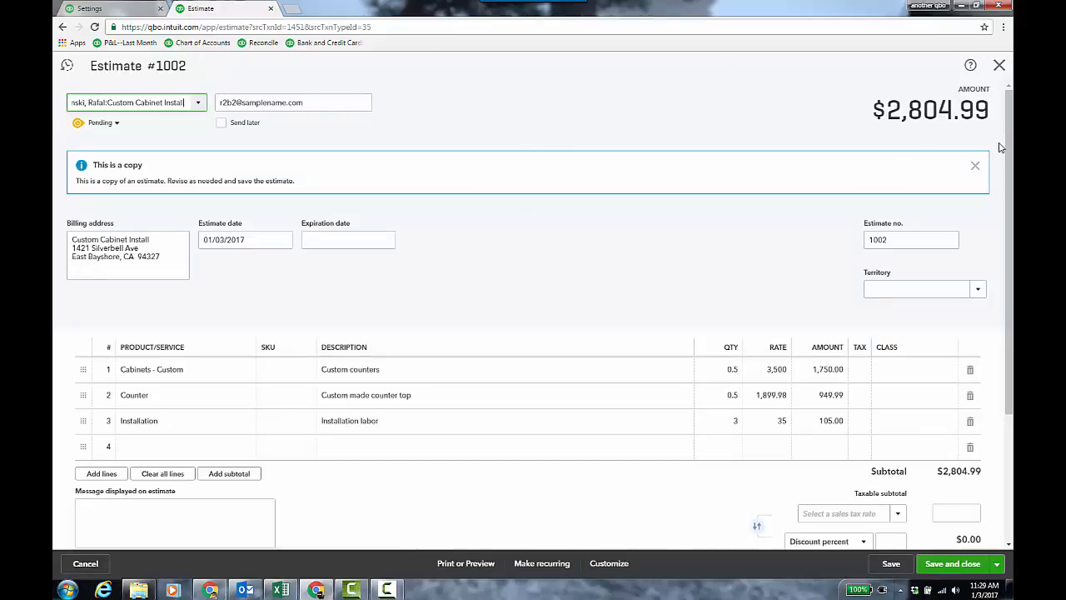
pyautogui.click(974, 166)
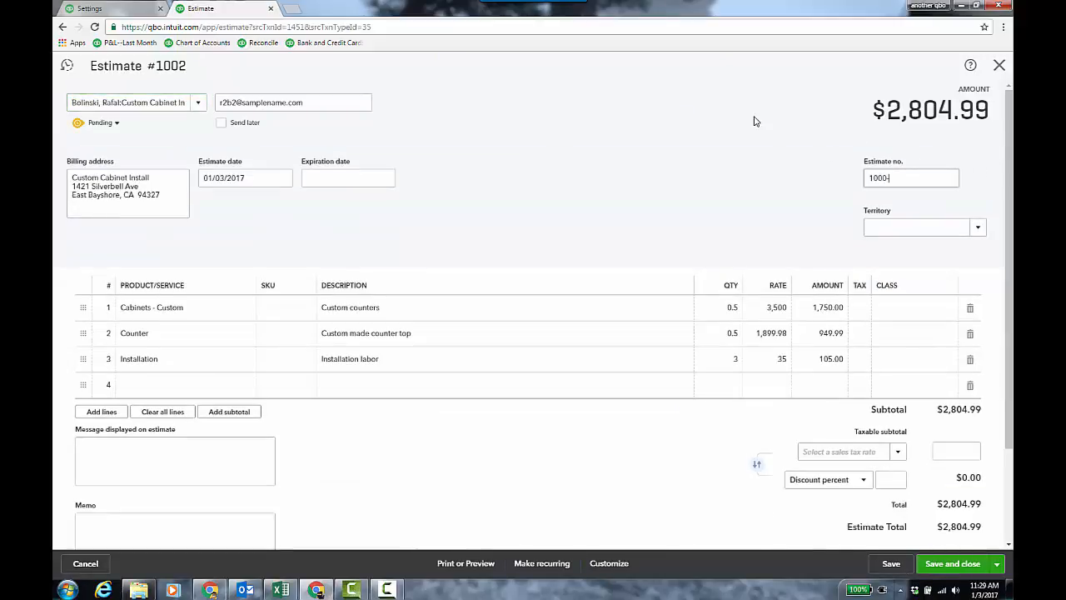
pyautogui.write('2')
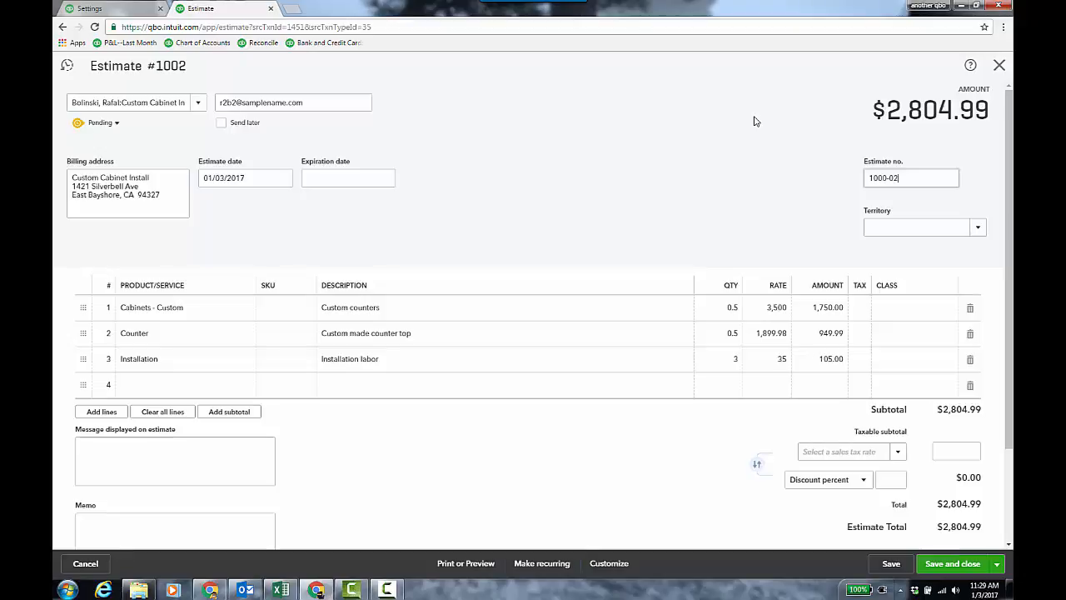
pyautogui.click(891, 564)
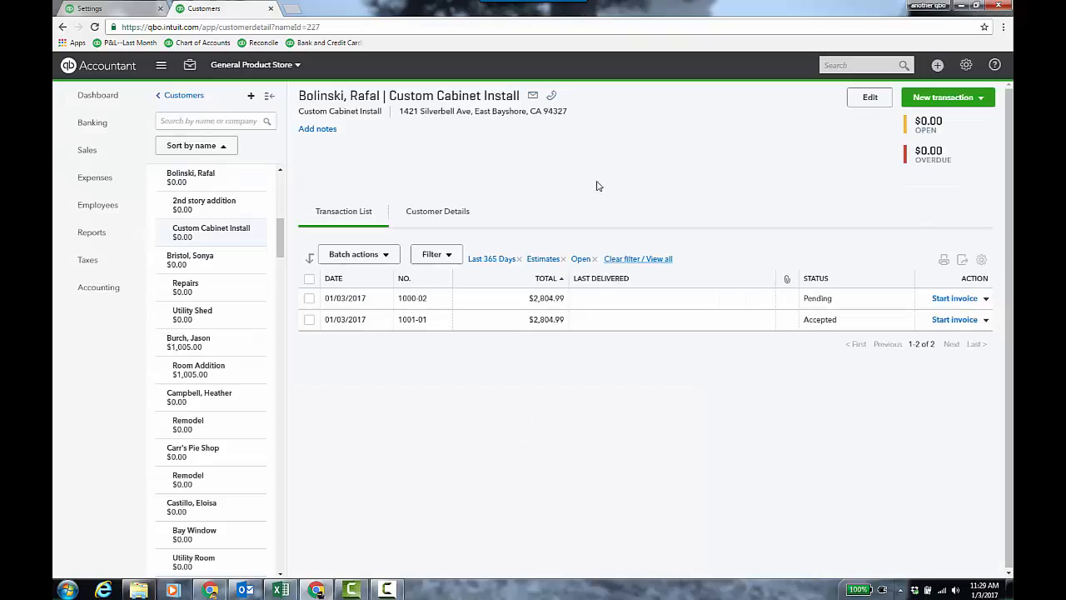
# - Reopen the copied estimate from the customer's transaction list, correct its number to 1001-02, and save it
pyautogui.click(443, 302)
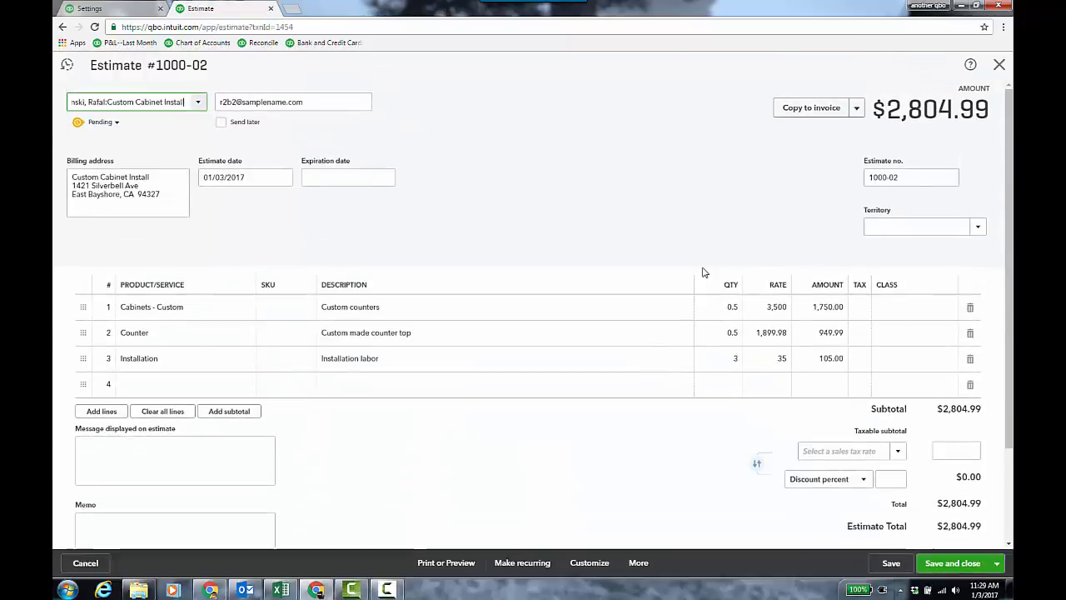
pyautogui.click(888, 177)
pyautogui.press('BackSpace')
pyautogui.write('1')
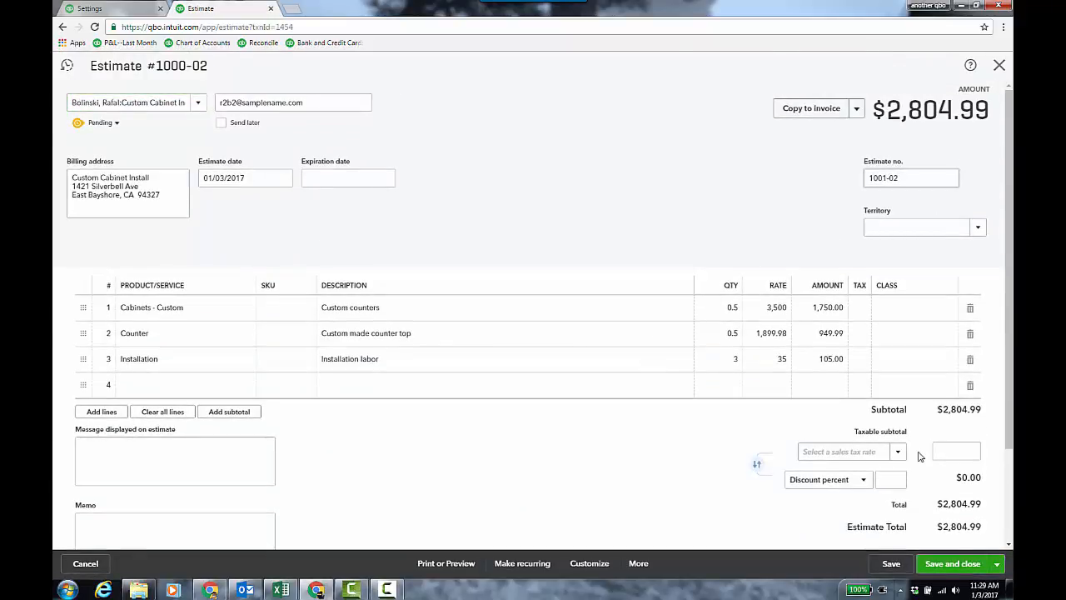
pyautogui.hotkey('ctrl', 'alt', 'd')
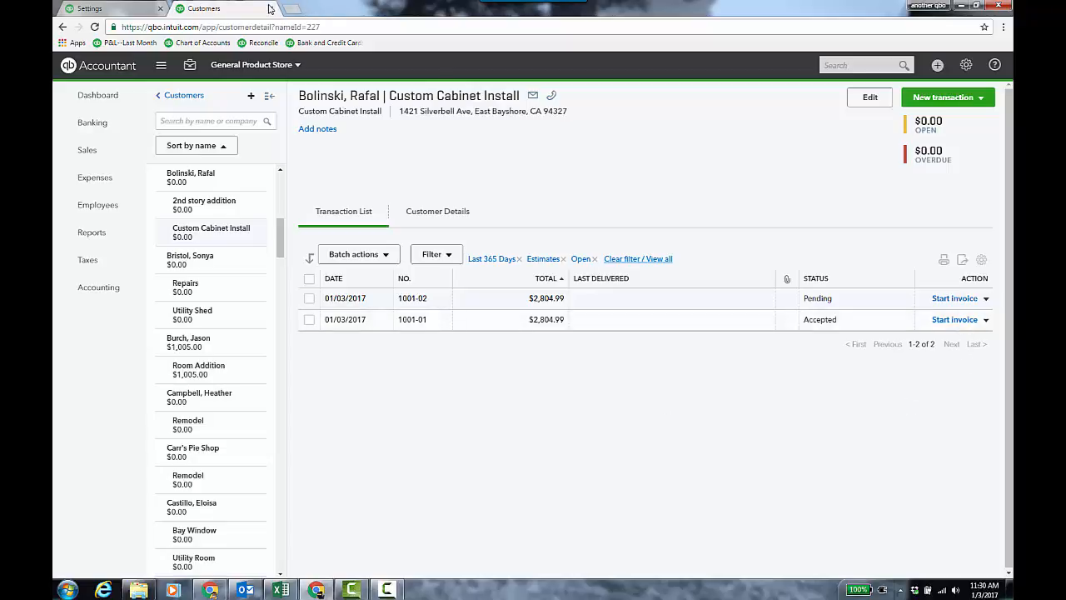
# - Create an invoice for the Custom Cabinet Install sub-customer by adding estimate #1001-01, then save and close it
pyautogui.click(937, 66)
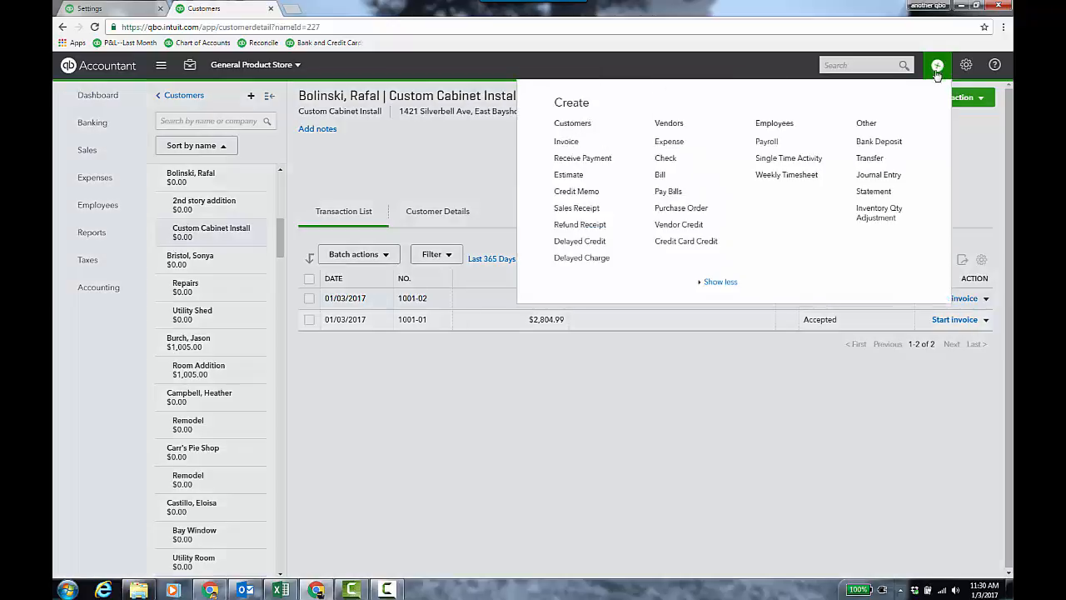
pyautogui.click(583, 143)
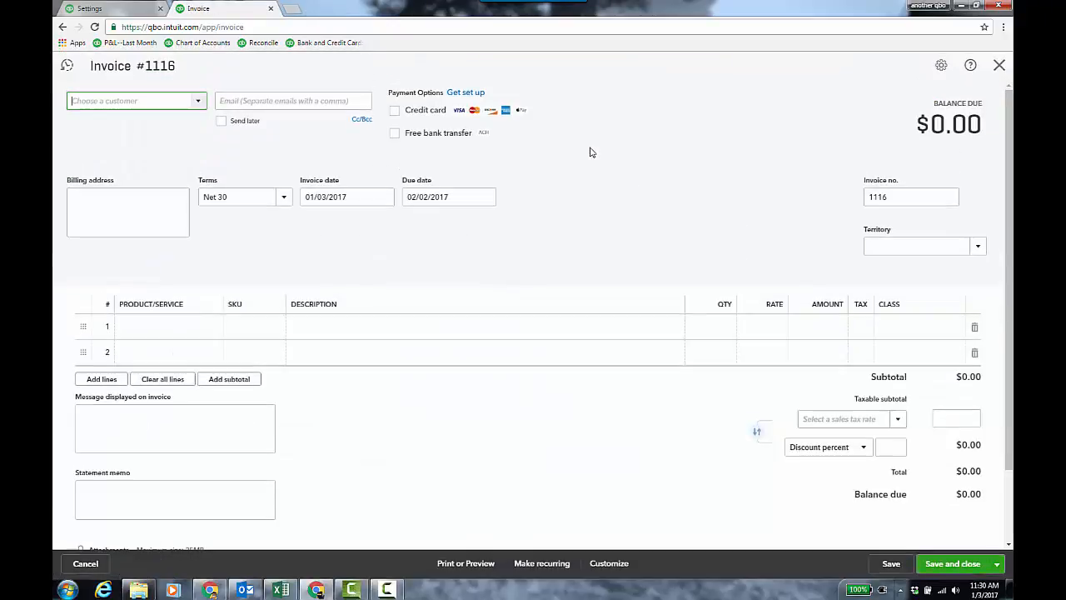
pyautogui.click(174, 105)
pyautogui.write('raf')
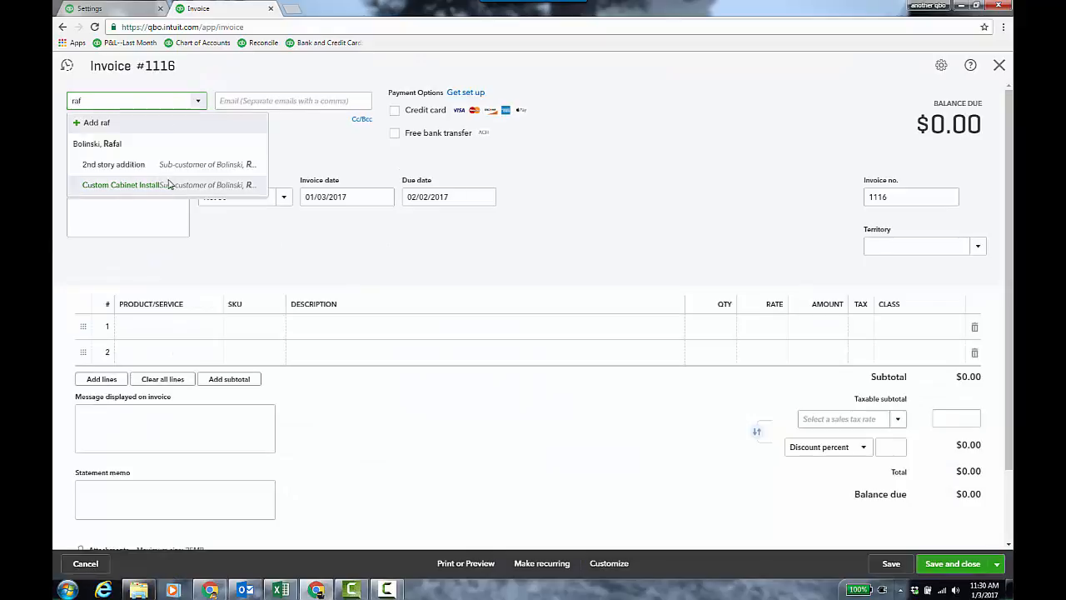
pyautogui.click(167, 185)
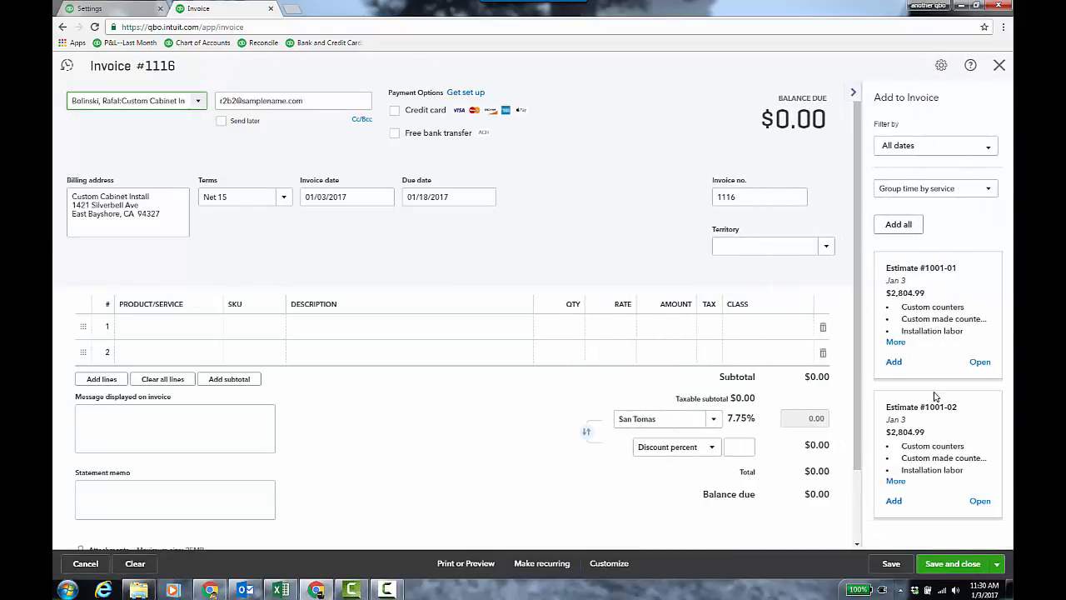
pyautogui.click(894, 361)
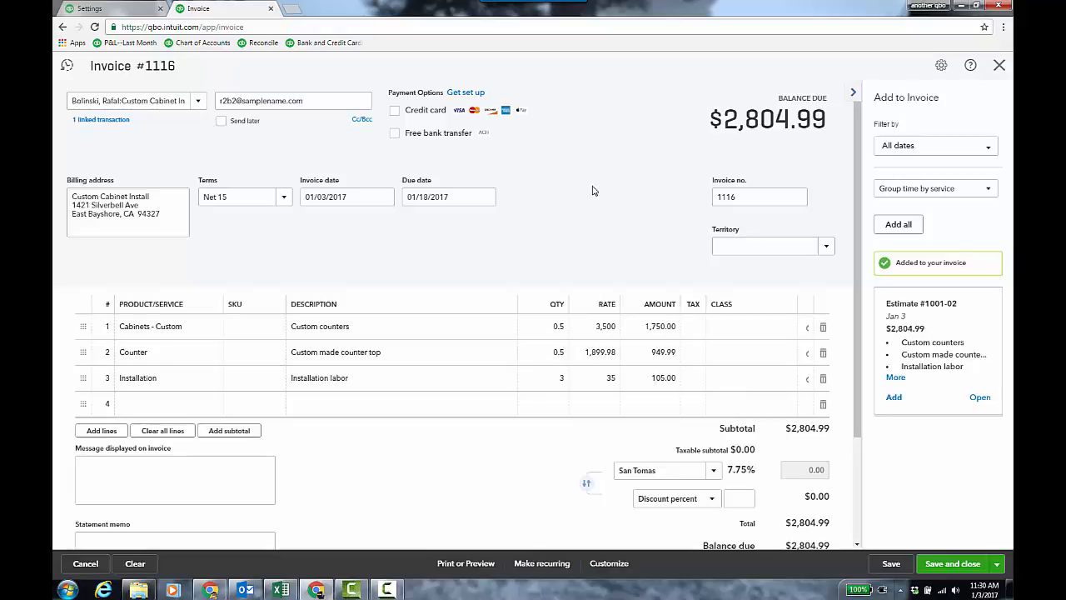
pyautogui.click(953, 564)
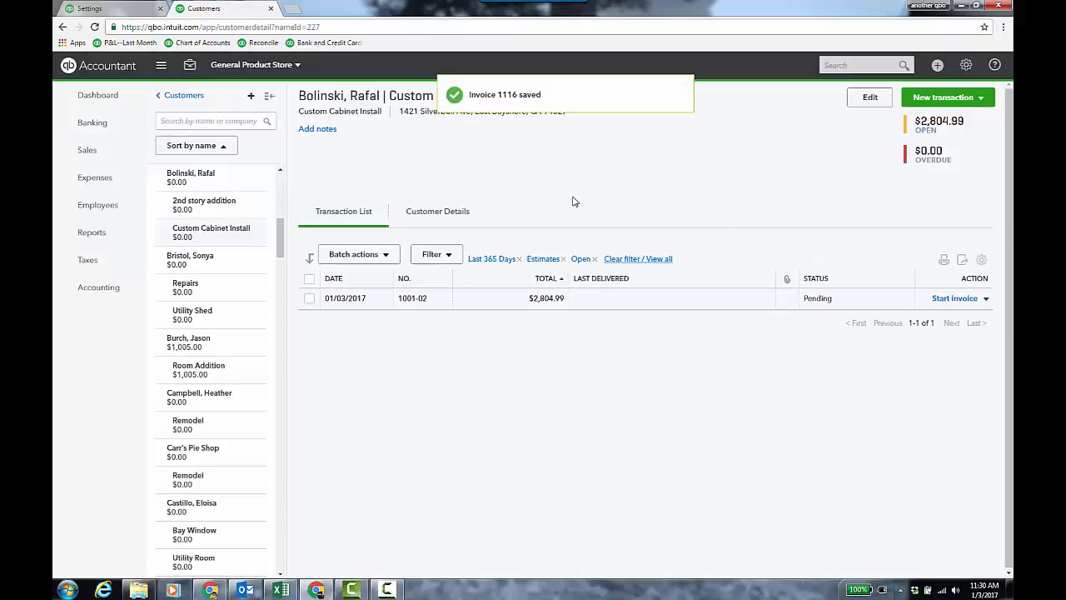
# - Close the settings without saving, review the updated Budget vs. Actuals report, and return to the Reports list
pyautogui.click(129, 11)
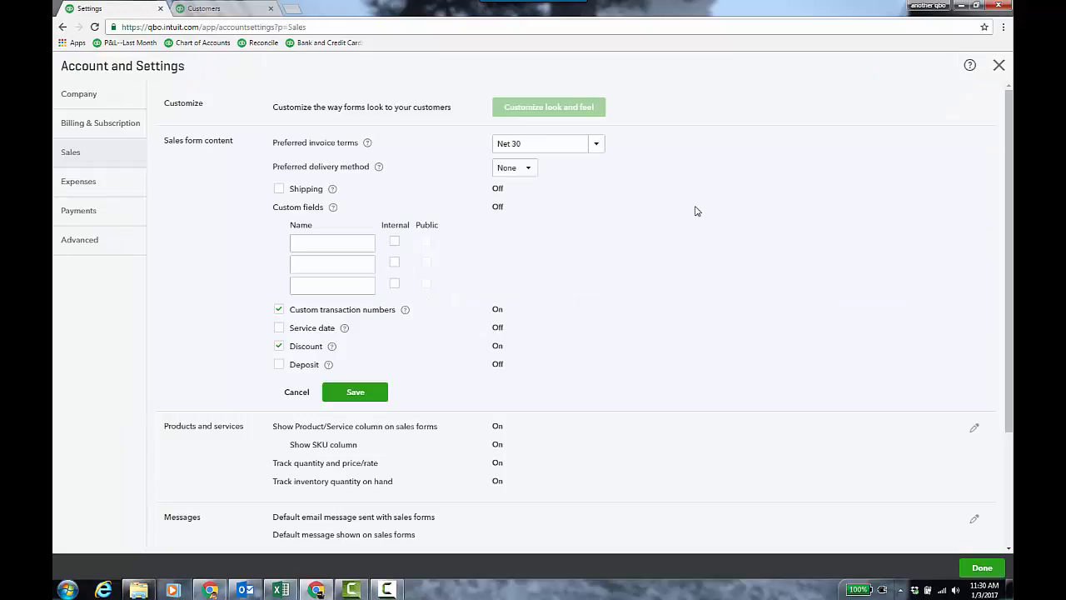
pyautogui.click(999, 65)
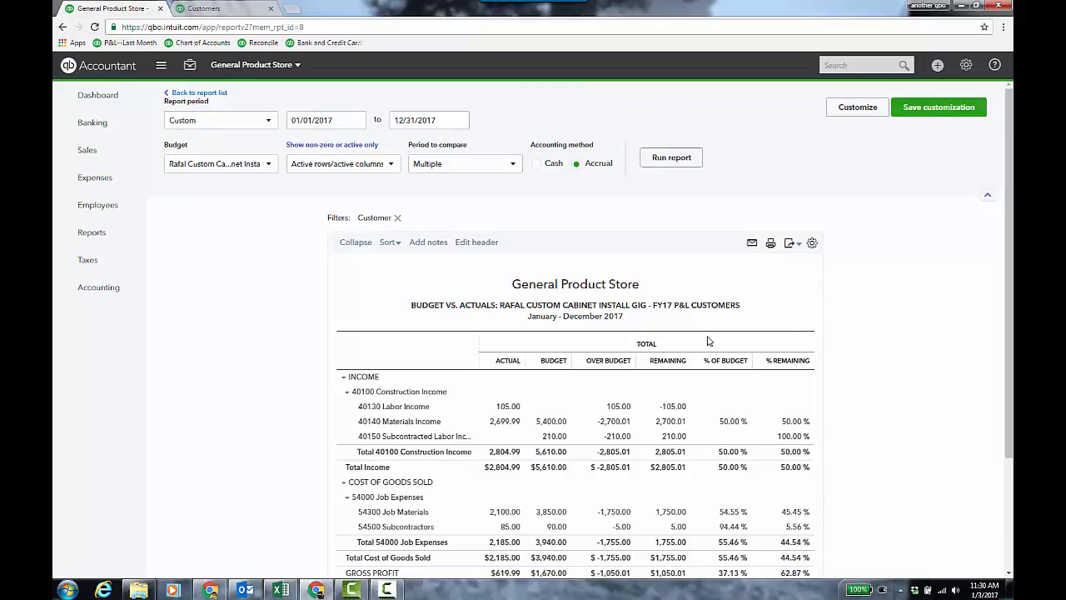
pyautogui.scroll(-3, 879, 327)
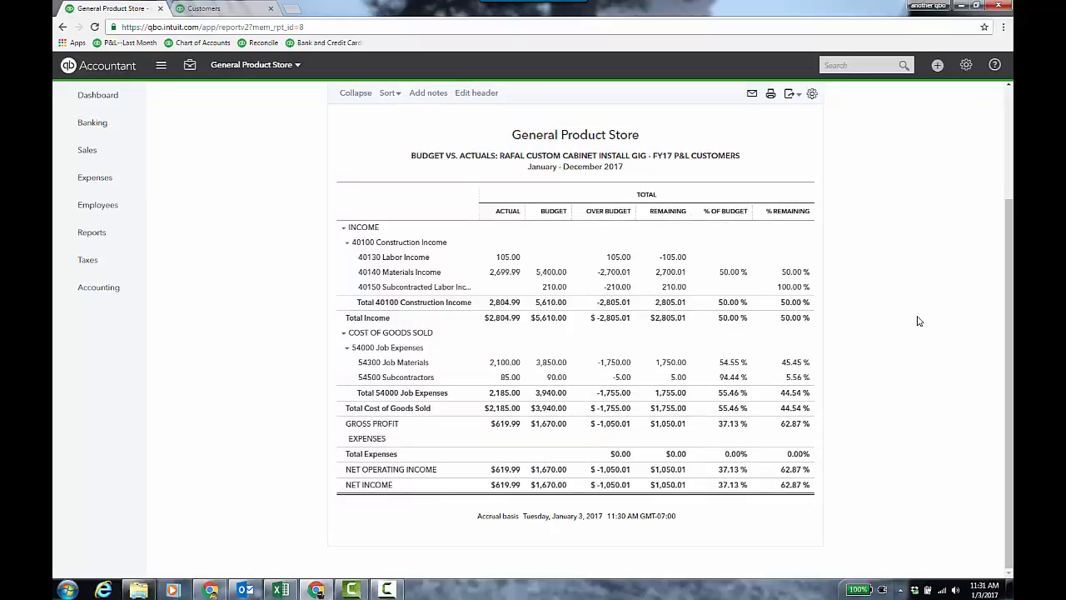
pyautogui.scroll(3, 919, 321)
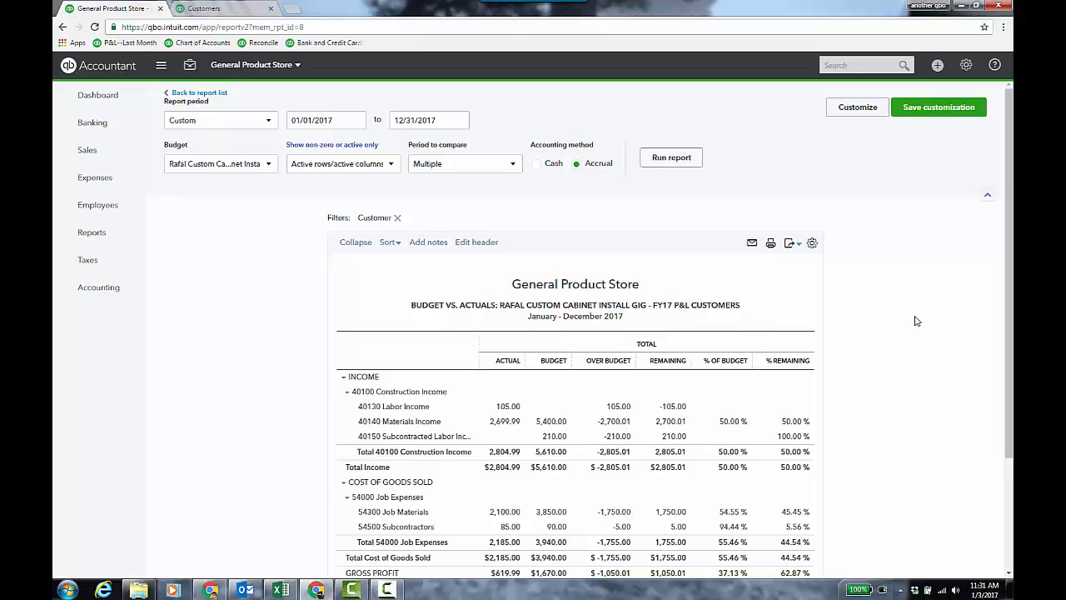
pyautogui.click(99, 235)
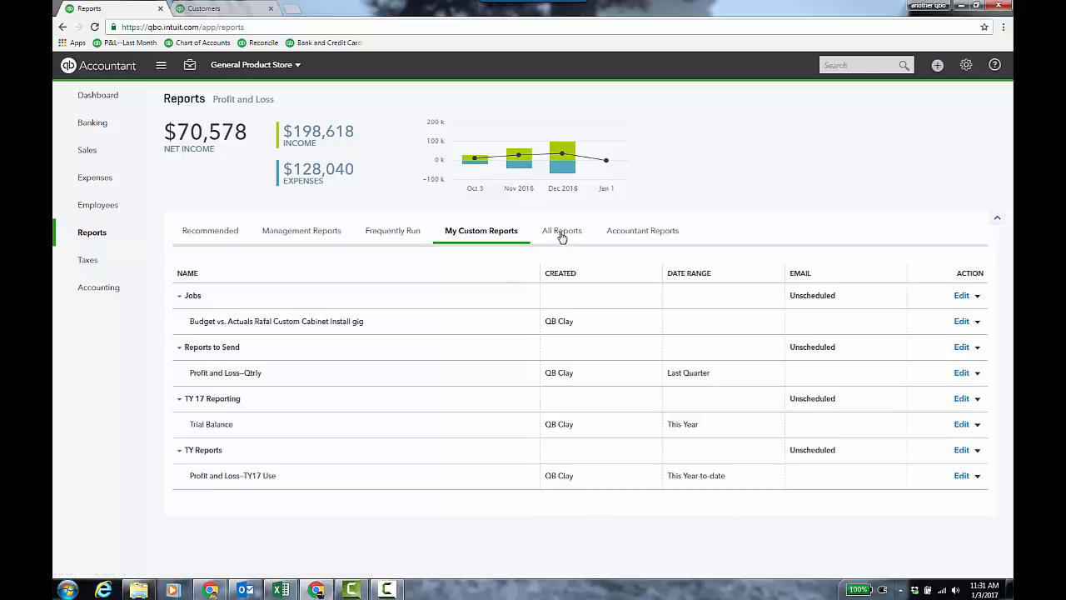
# - Open the Business Overview reports and start customizing the Profit and Loss by Customer report
pyautogui.click(562, 236)
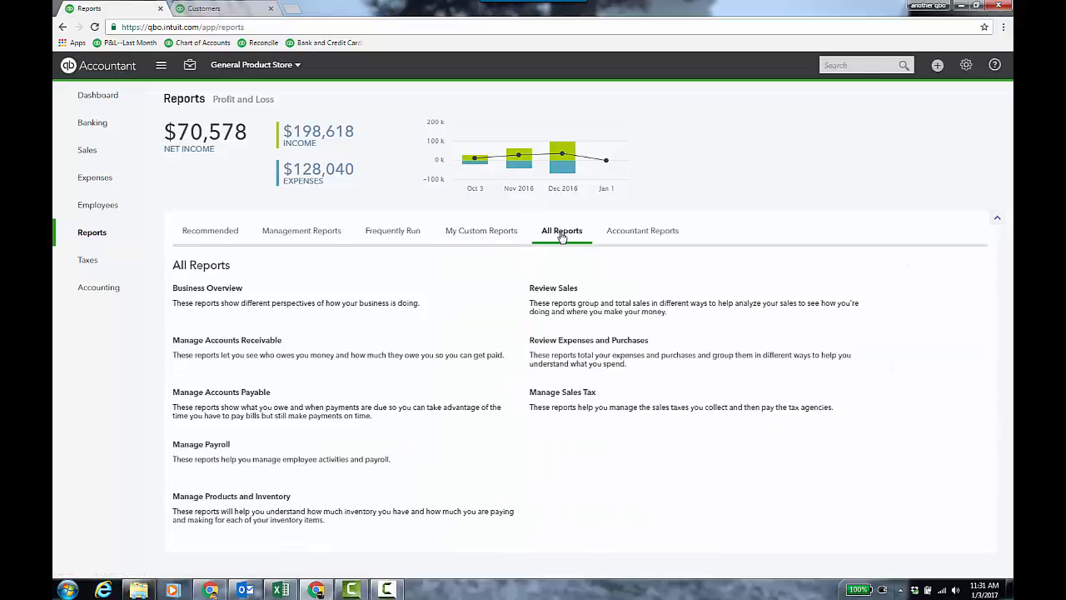
pyautogui.click(222, 289)
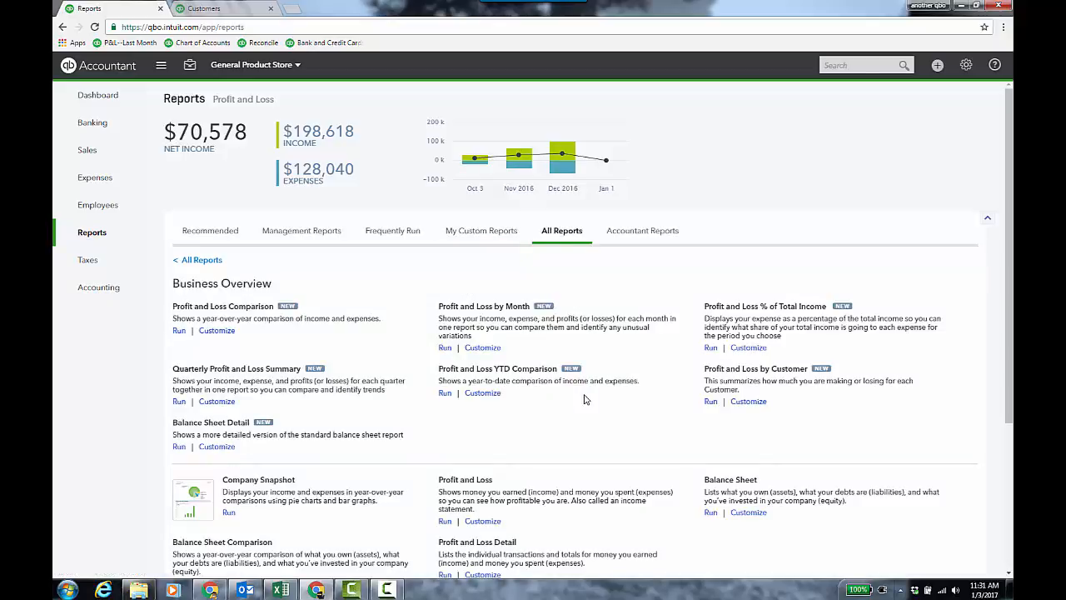
pyautogui.click(747, 402)
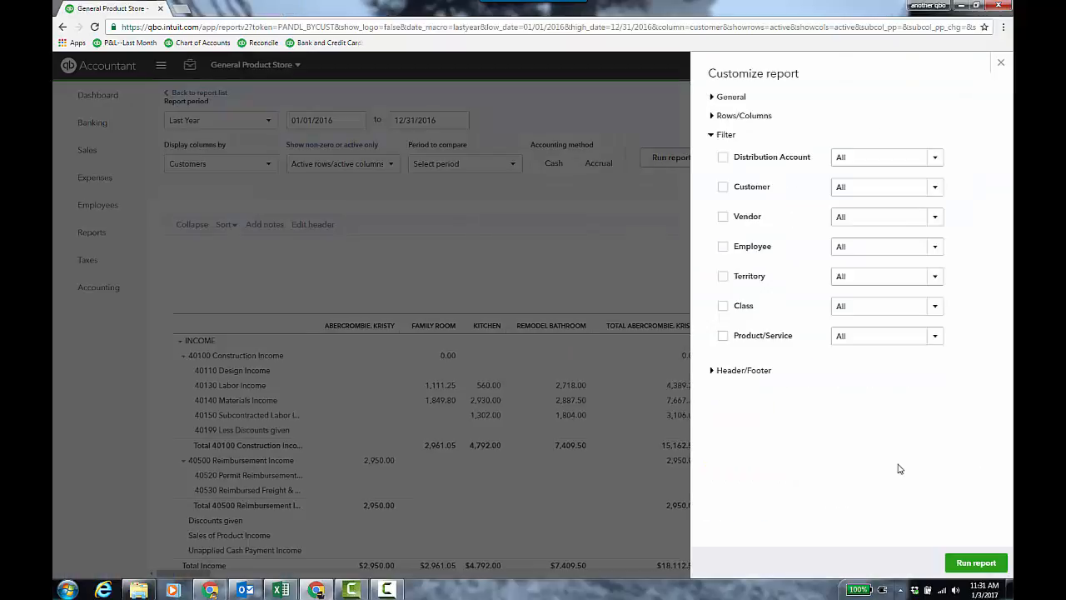
# - Filter the report to the Custom Cabinet Install sub-customer and run it
pyautogui.click(723, 187)
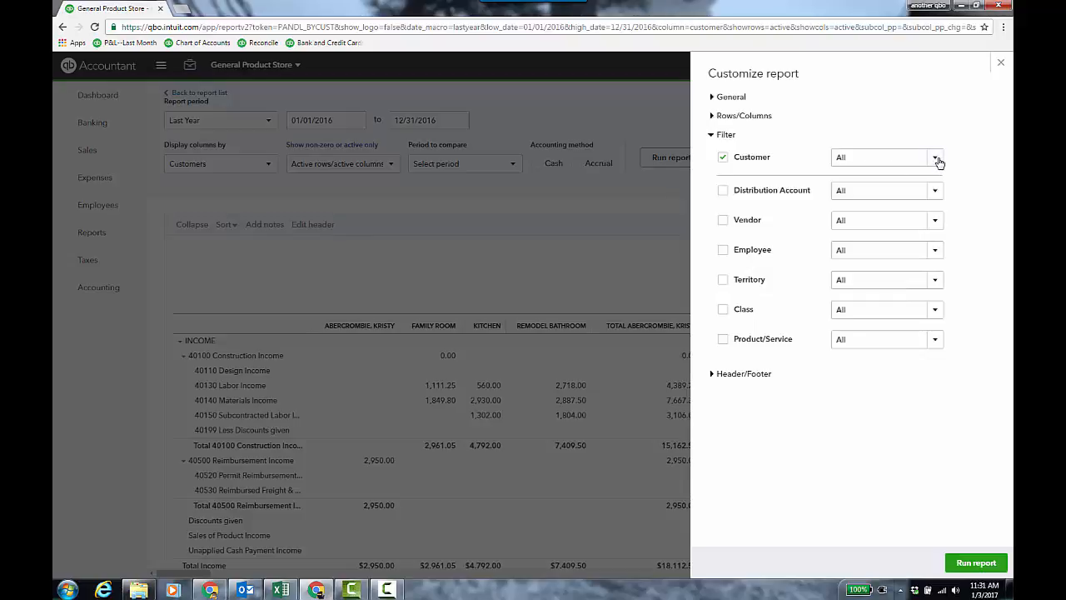
pyautogui.click(936, 158)
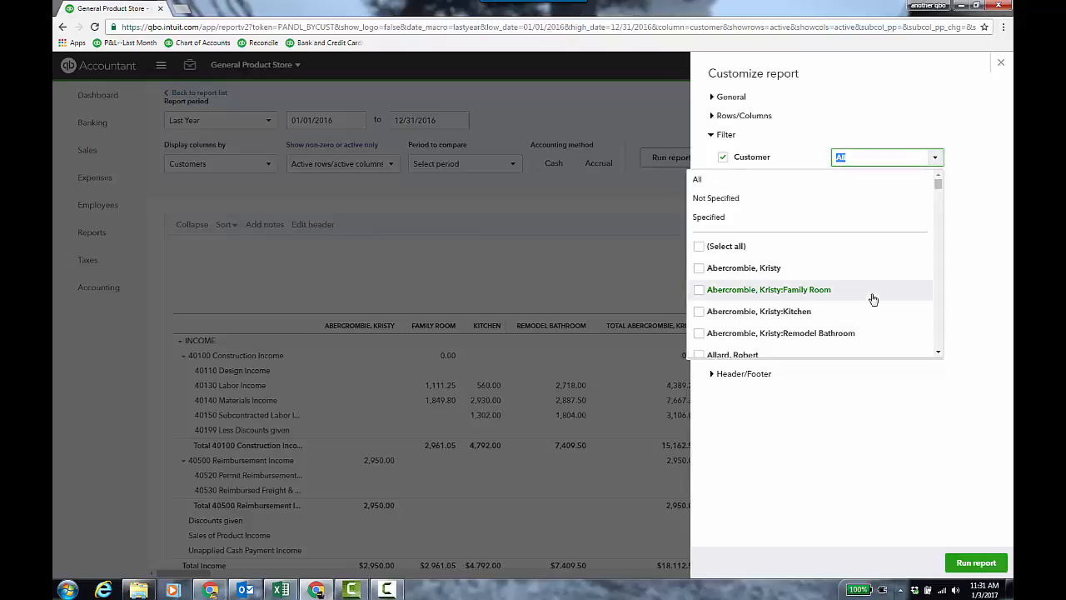
pyautogui.scroll(-5, 873, 299)
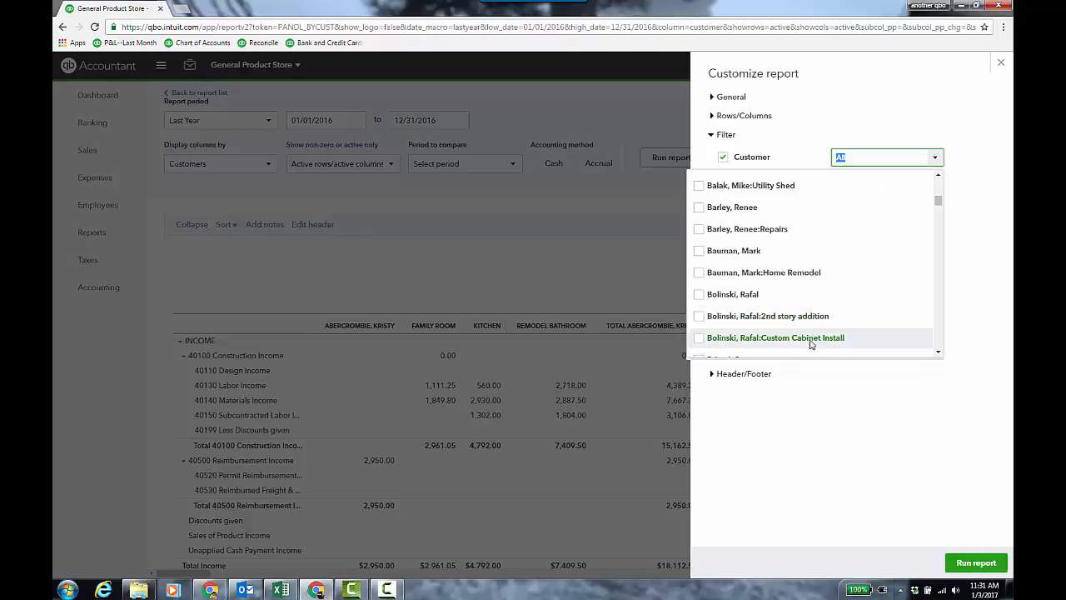
pyautogui.click(812, 343)
pyautogui.click(892, 414)
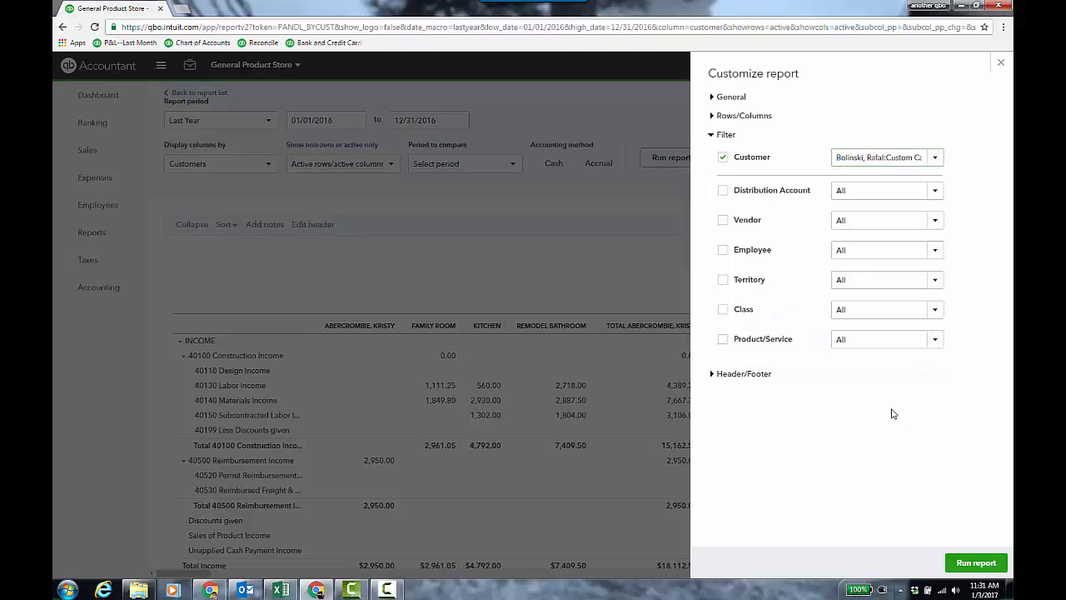
pyautogui.click(973, 566)
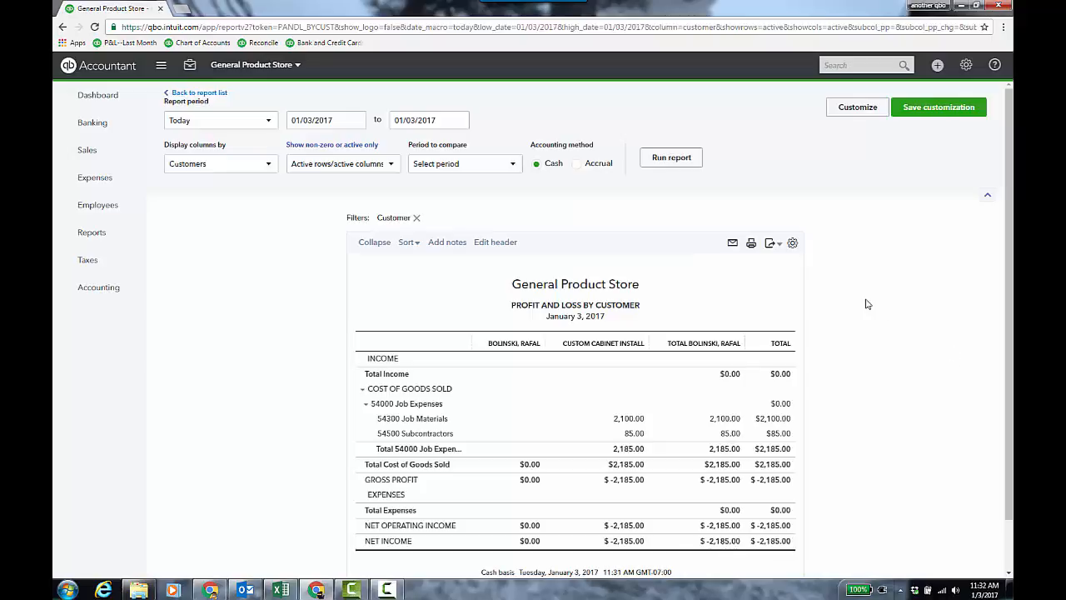
pyautogui.click(495, 244)
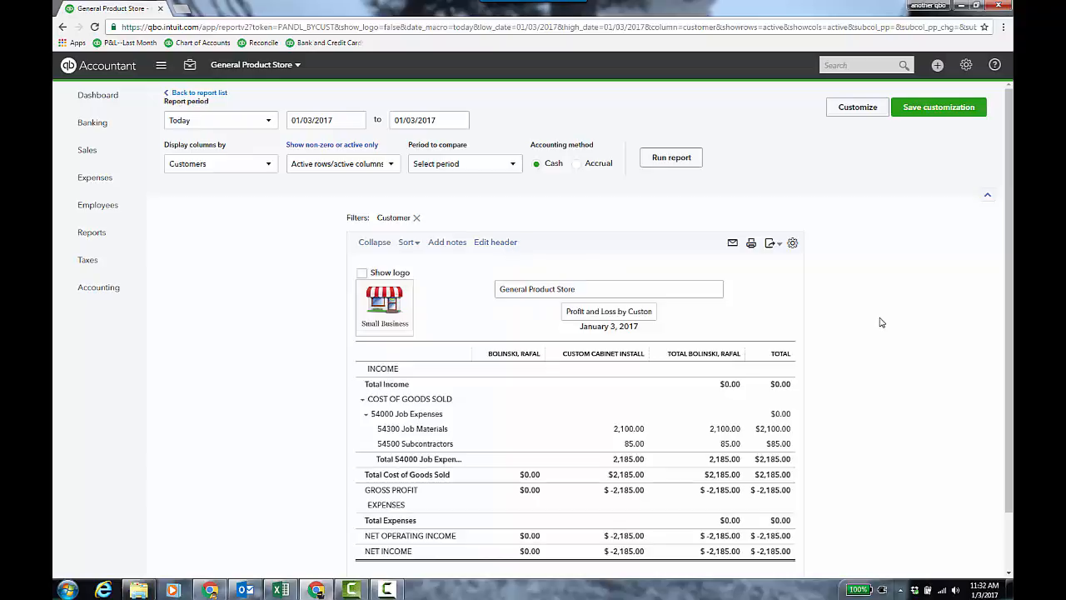
pyautogui.click(493, 242)
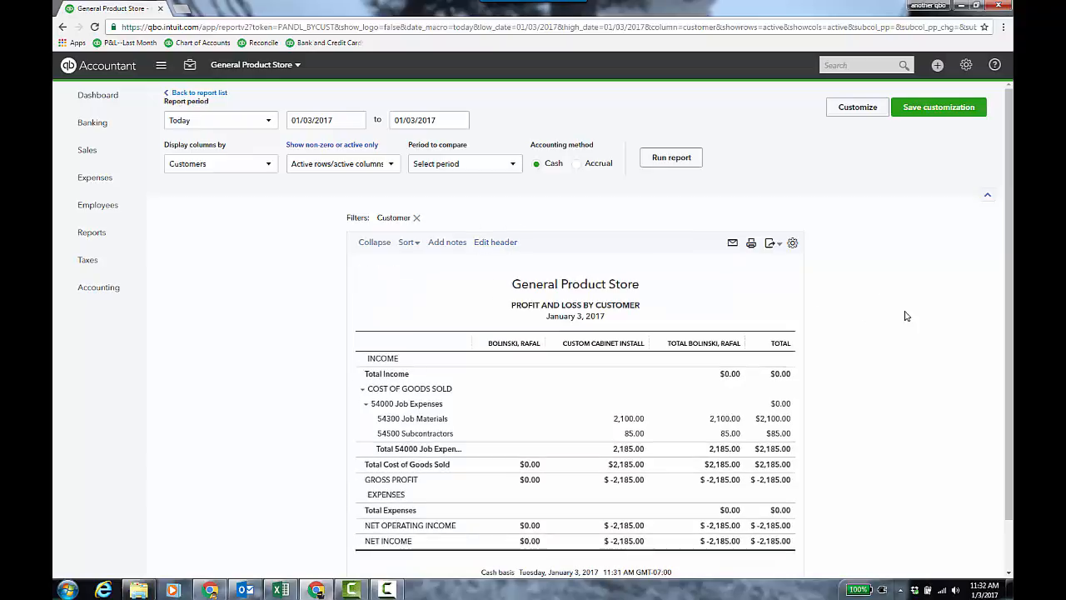